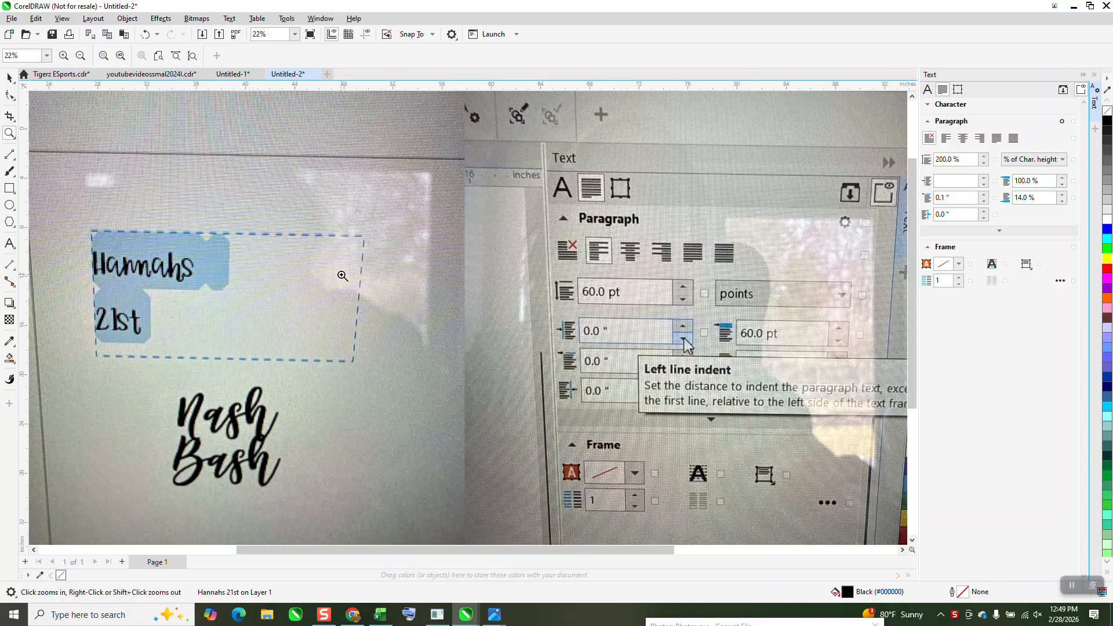
Move the two-line paragraph text frame to open space away from the reference photos, centred at about X 128", Y -33.8"
{"action": "right_click", "coordinate": [359, 313]}
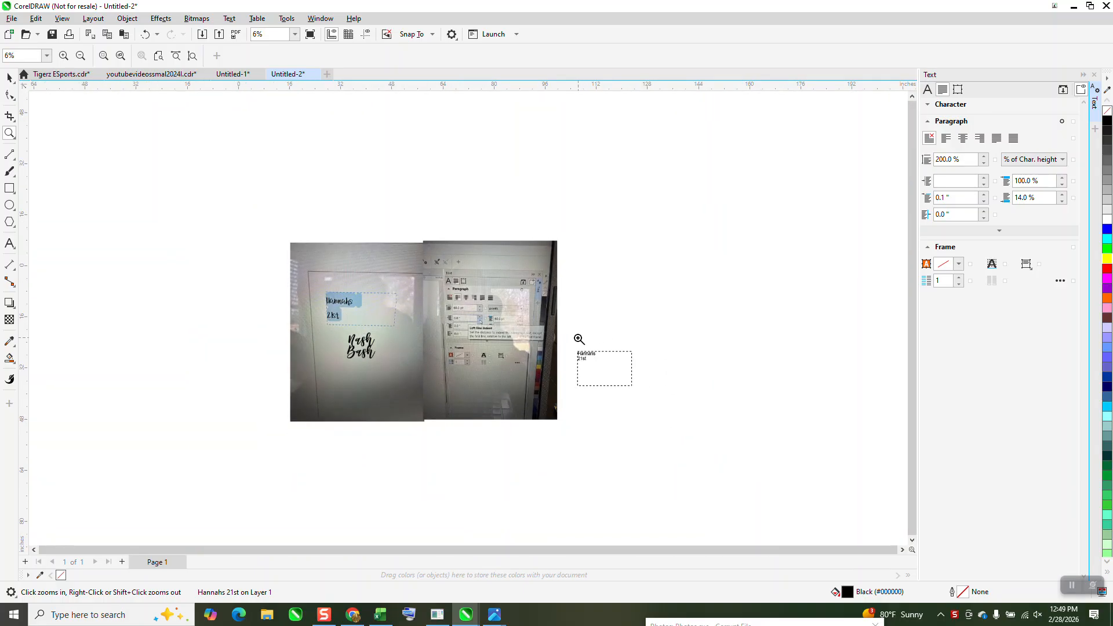
{"action": "left_click_drag", "start_coordinate": [573, 341], "coordinate": [739, 417]}
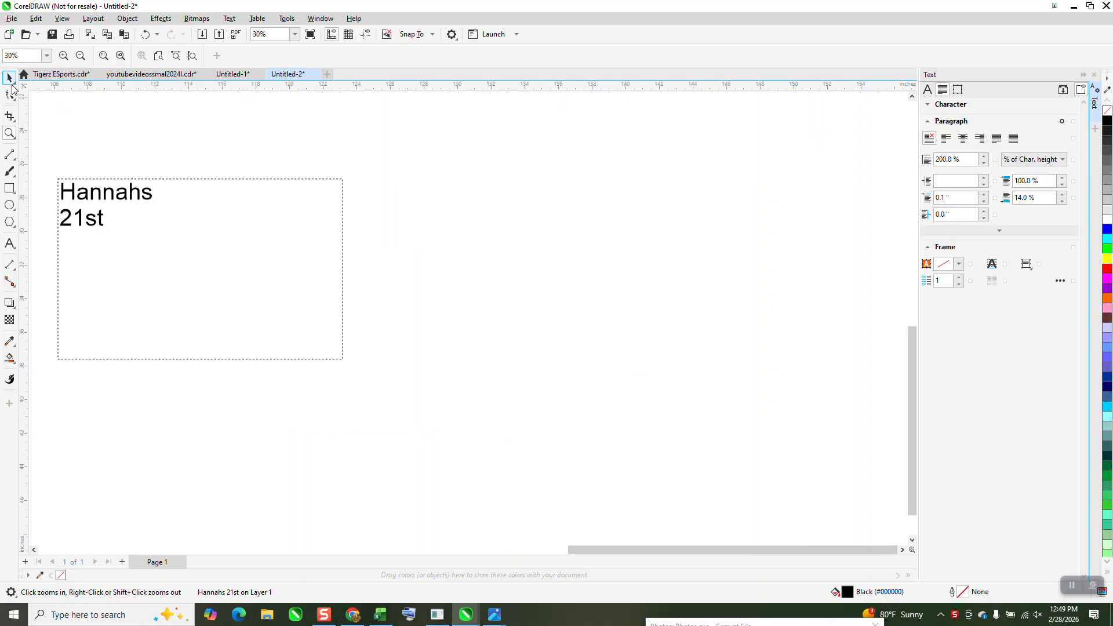
{"action": "left_click", "coordinate": [10, 79]}
{"action": "left_click_drag", "start_coordinate": [208, 269], "coordinate": [427, 297]}
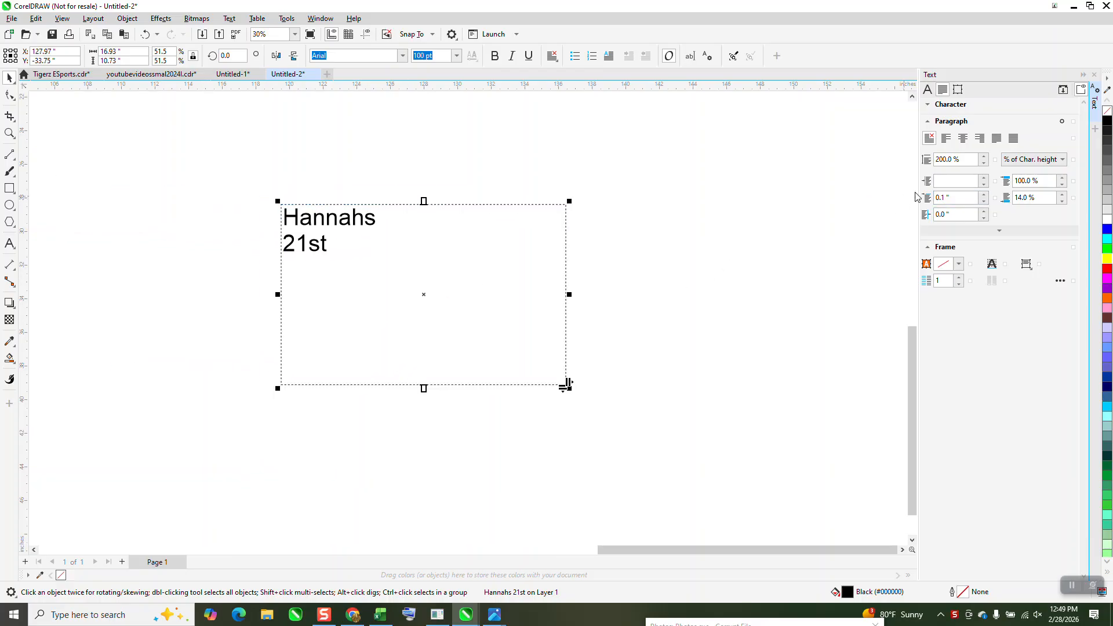
Set the paragraph's line spacing to 193% of character height and its left line indent to 0.6"
{"action": "left_click", "coordinate": [982, 164]}
{"action": "left_click", "coordinate": [982, 178]}
{"action": "left_click", "coordinate": [984, 177]}
Convert the paragraph text to artistic text and tighten its line spacing interactively to about 112.6% with the Shape tool
{"action": "left_click", "coordinate": [230, 21]}
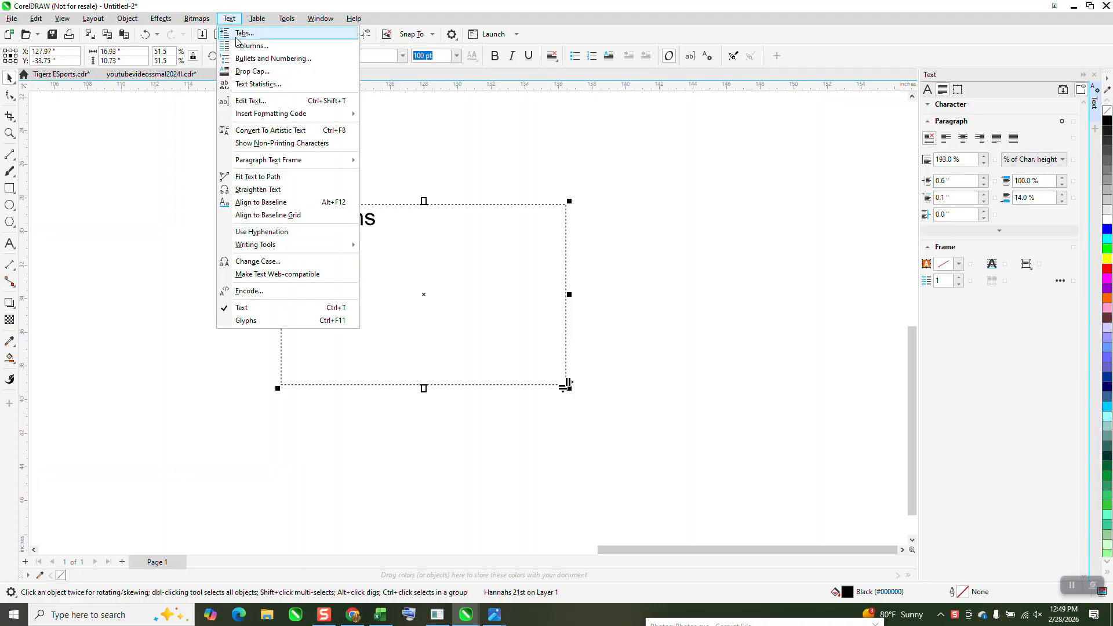
{"action": "left_click", "coordinate": [259, 131]}
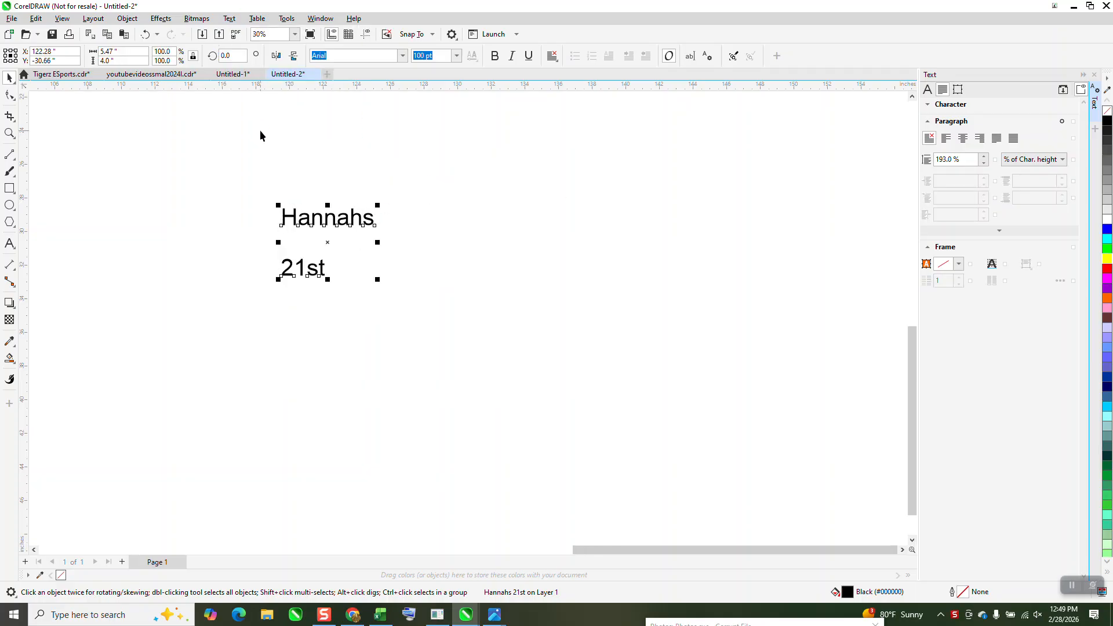
{"action": "left_click", "coordinate": [11, 97]}
{"action": "left_click_drag", "start_coordinate": [278, 280], "coordinate": [253, 259]}
Centre-align the two lines of artistic text and tighten their line spacing to about 106.6%
{"action": "left_click", "coordinate": [8, 78]}
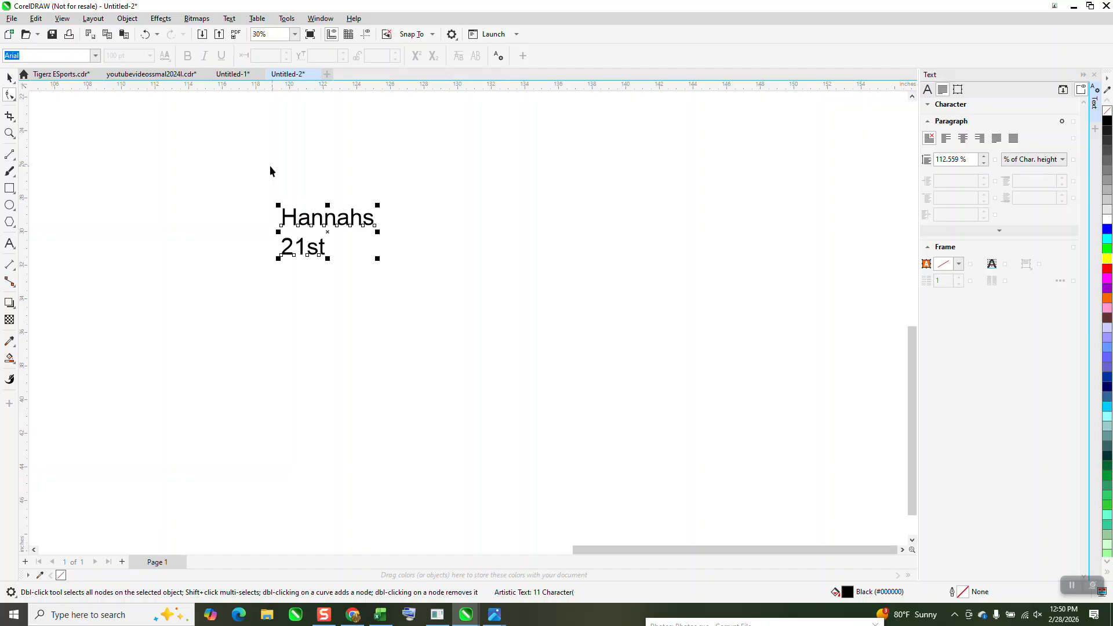
{"action": "left_click", "coordinate": [552, 56]}
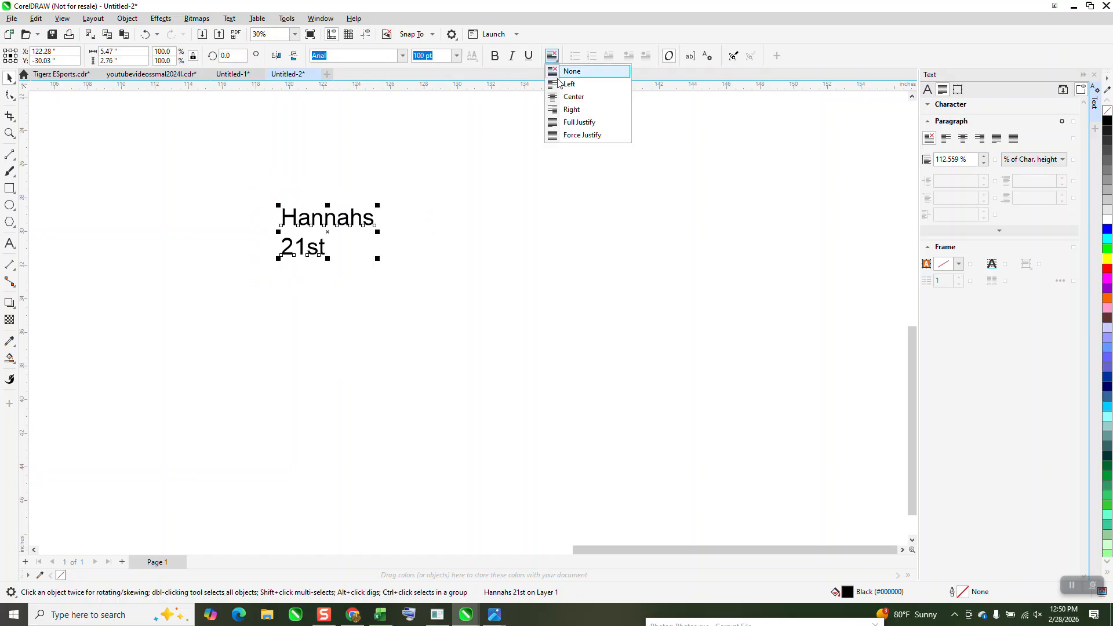
{"action": "left_click", "coordinate": [563, 96]}
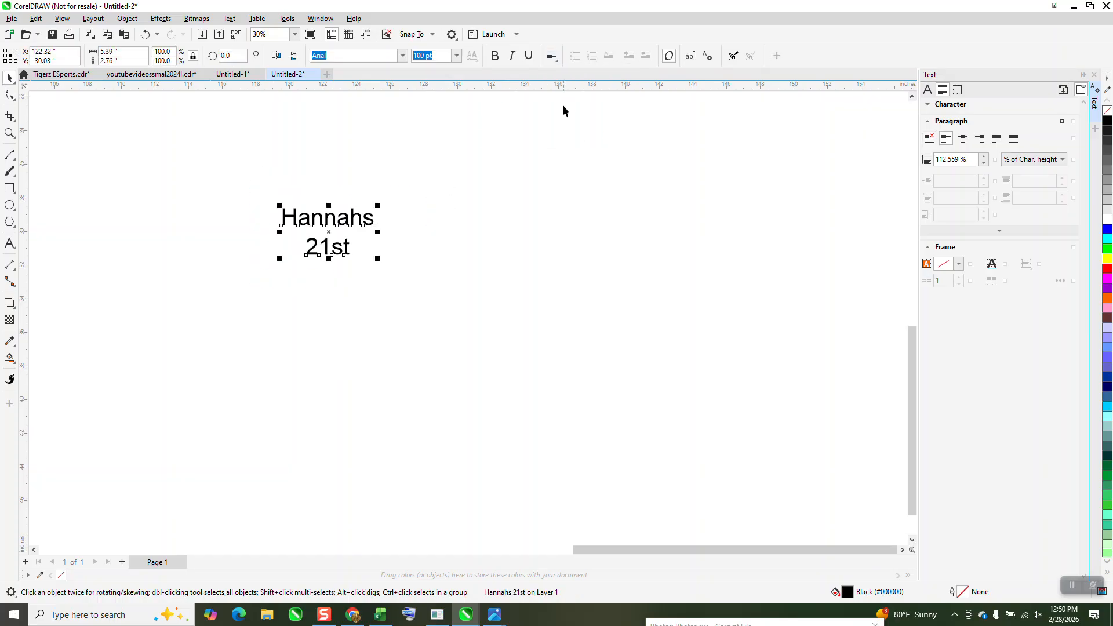
{"action": "left_click", "coordinate": [9, 95]}
{"action": "mouse_move", "coordinate": [278, 260]}
{"action": "left_mouse_down"}
{"action": "mouse_move", "coordinate": [280, 312]}
{"action": "mouse_move", "coordinate": [259, 184]}
{"action": "mouse_move", "coordinate": [269, 267]}
{"action": "mouse_move", "coordinate": [268, 253]}
{"action": "left_mouse_up"}
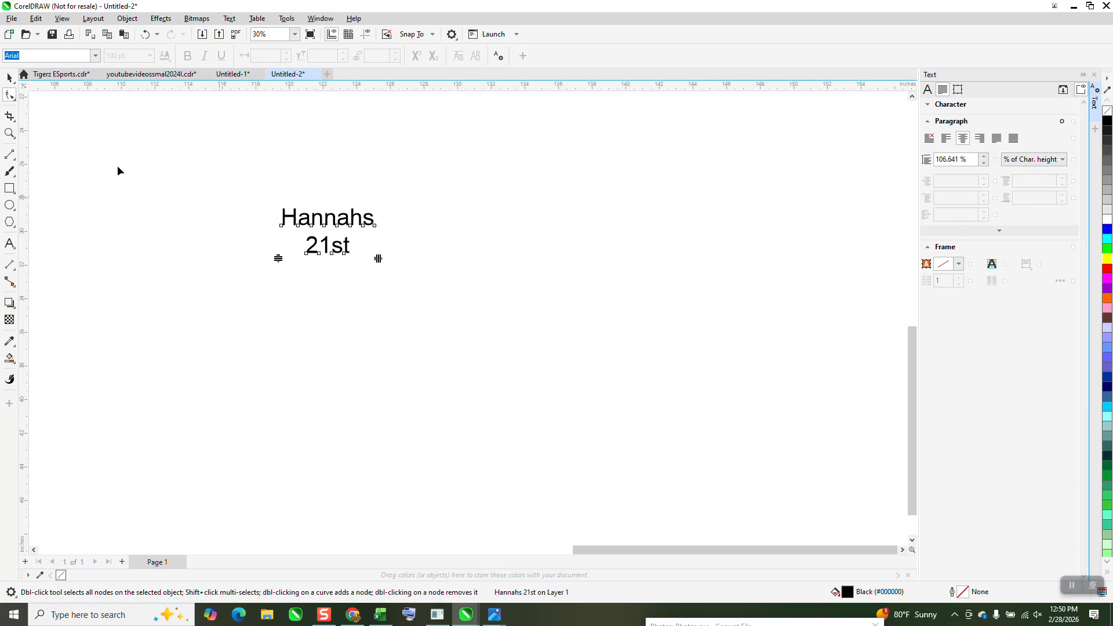
Change the font of the two-line artistic text to ArtBrush
{"action": "left_click", "coordinate": [9, 77]}
{"action": "left_click", "coordinate": [422, 58]}
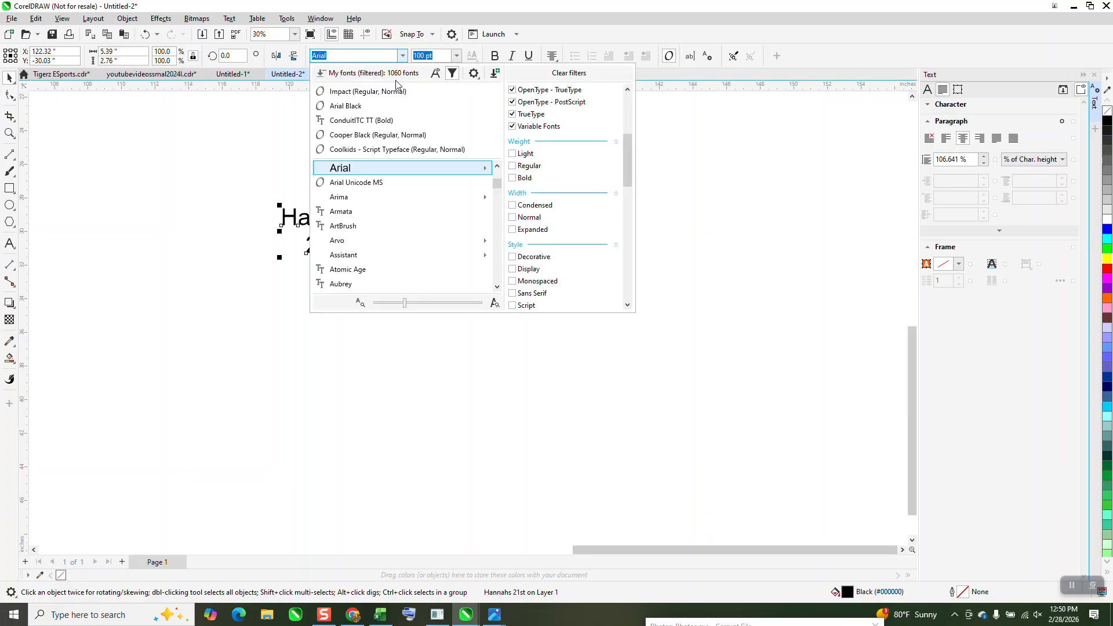
{"action": "left_click", "coordinate": [356, 226]}
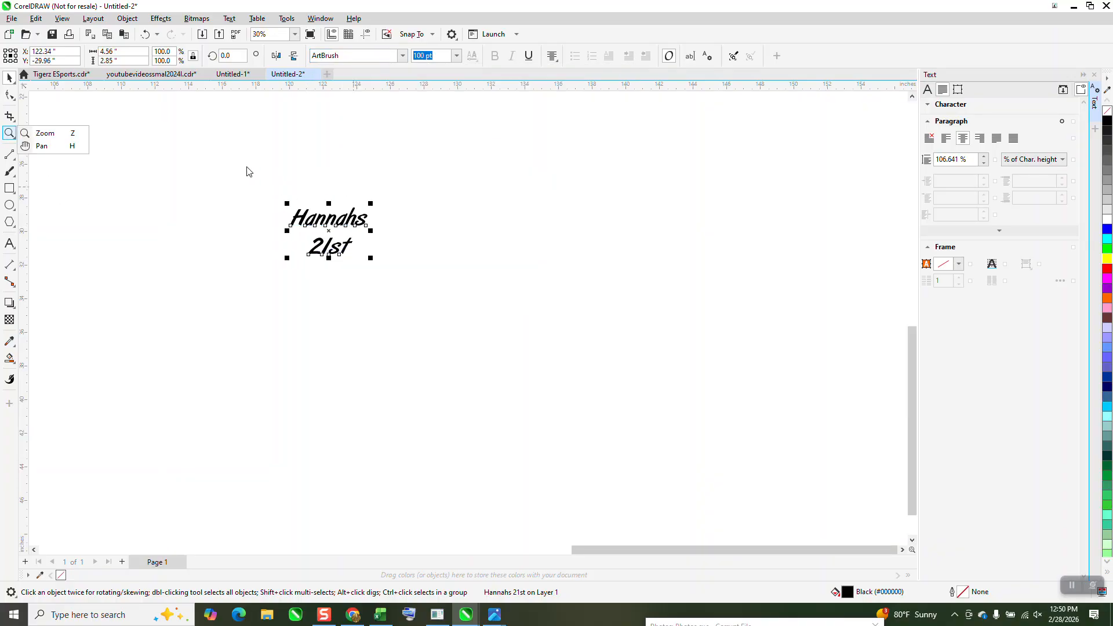
Widen the text's letter spacing slightly and tighten its line spacing to about 82.7% with the Shape tool
{"action": "left_click", "coordinate": [58, 135]}
{"action": "left_click_drag", "start_coordinate": [271, 177], "coordinate": [525, 345]}
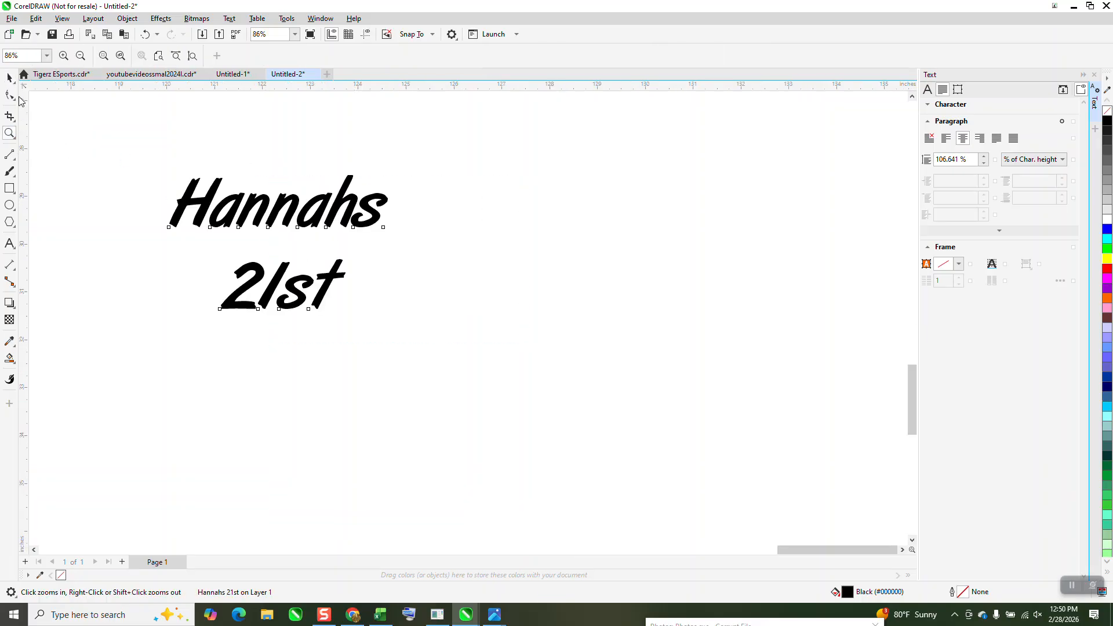
{"action": "left_click", "coordinate": [9, 77]}
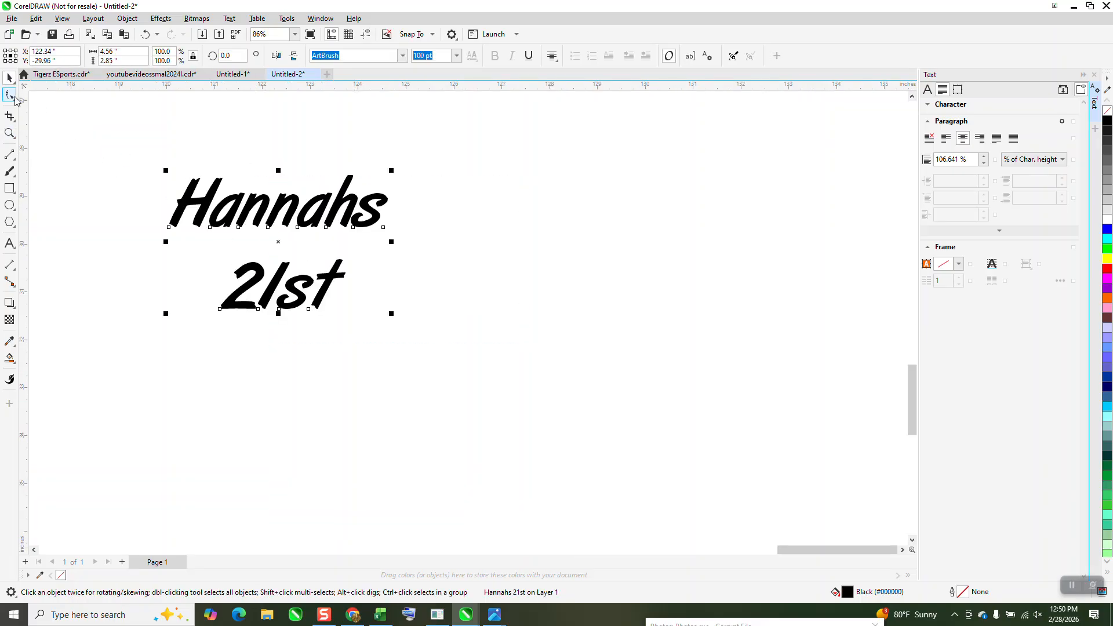
{"action": "left_click", "coordinate": [10, 95]}
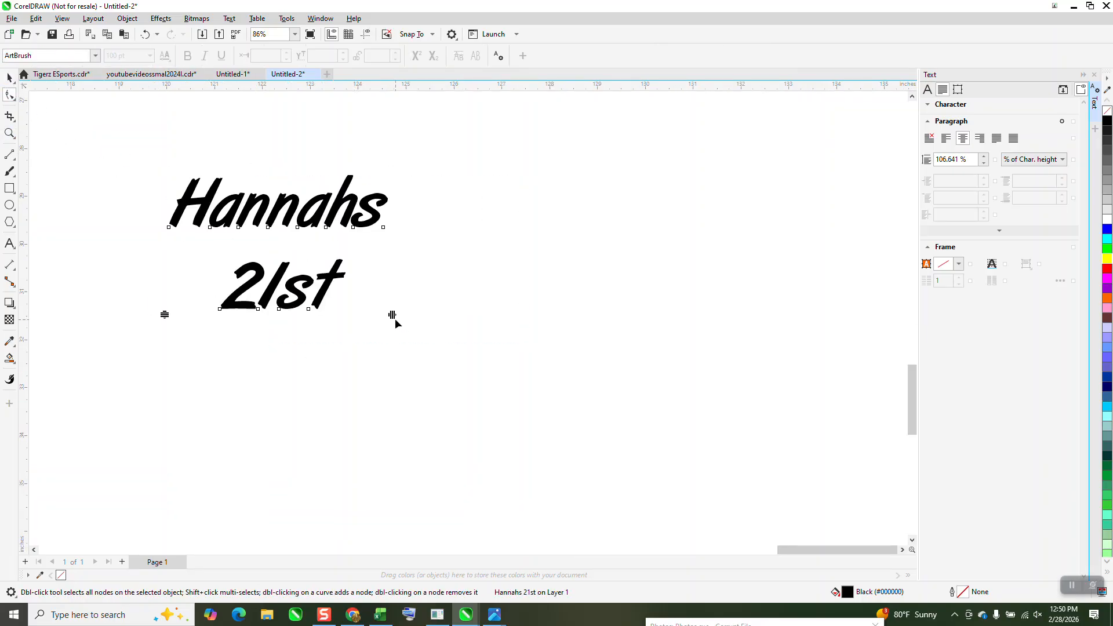
{"action": "mouse_move", "coordinate": [393, 316]}
{"action": "left_mouse_down"}
{"action": "mouse_move", "coordinate": [564, 290]}
{"action": "mouse_move", "coordinate": [422, 301]}
{"action": "mouse_move", "coordinate": [396, 314]}
{"action": "left_mouse_up"}
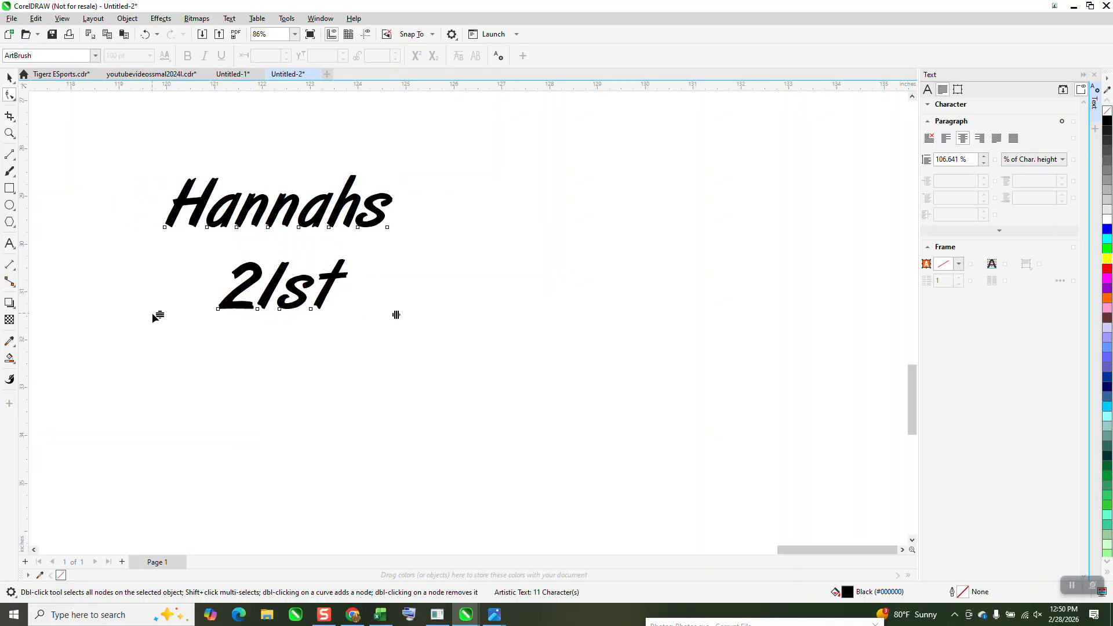
{"action": "mouse_move", "coordinate": [159, 314]}
{"action": "left_mouse_down"}
{"action": "mouse_move", "coordinate": [156, 412]}
{"action": "mouse_move", "coordinate": [158, 280]}
{"action": "mouse_move", "coordinate": [160, 472]}
{"action": "mouse_move", "coordinate": [160, 297]}
{"action": "left_mouse_up"}
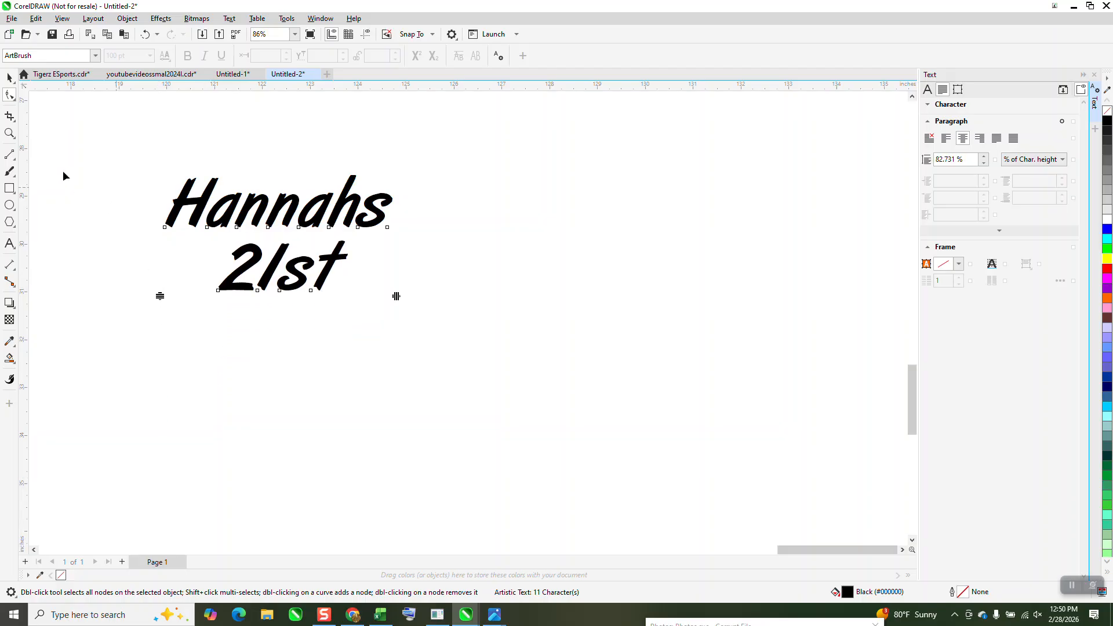
Add a third line reading "Birthday" below "21st" using the Edit Text dialog
{"action": "left_click", "coordinate": [7, 79]}
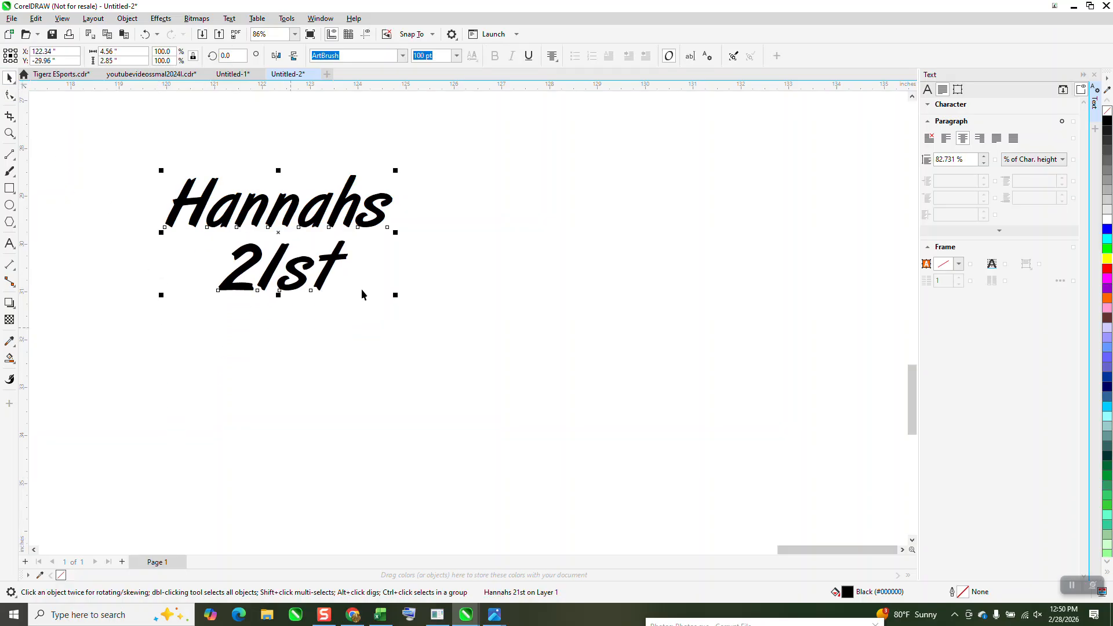
{"action": "left_click", "coordinate": [684, 55]}
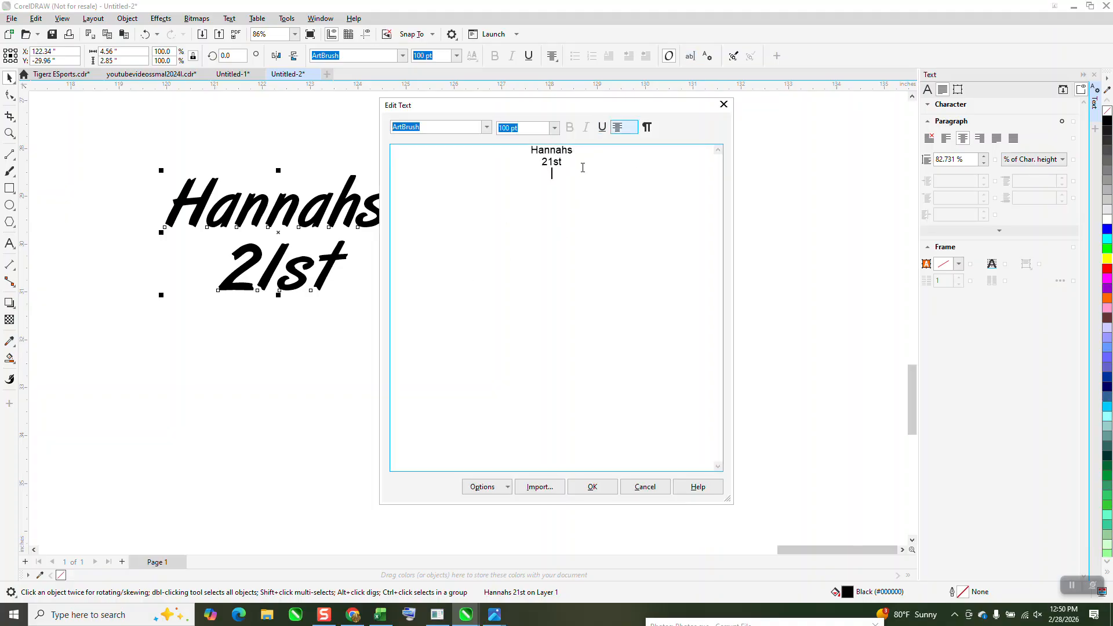
{"action": "type", "text": "Birthcay"}
{"action": "key", "text": "BackSpace"}
{"action": "key", "text": "BackSpace"}
{"action": "key", "text": "BackSpace"}
{"action": "type", "text": "day"}
{"action": "left_click", "coordinate": [602, 487]}
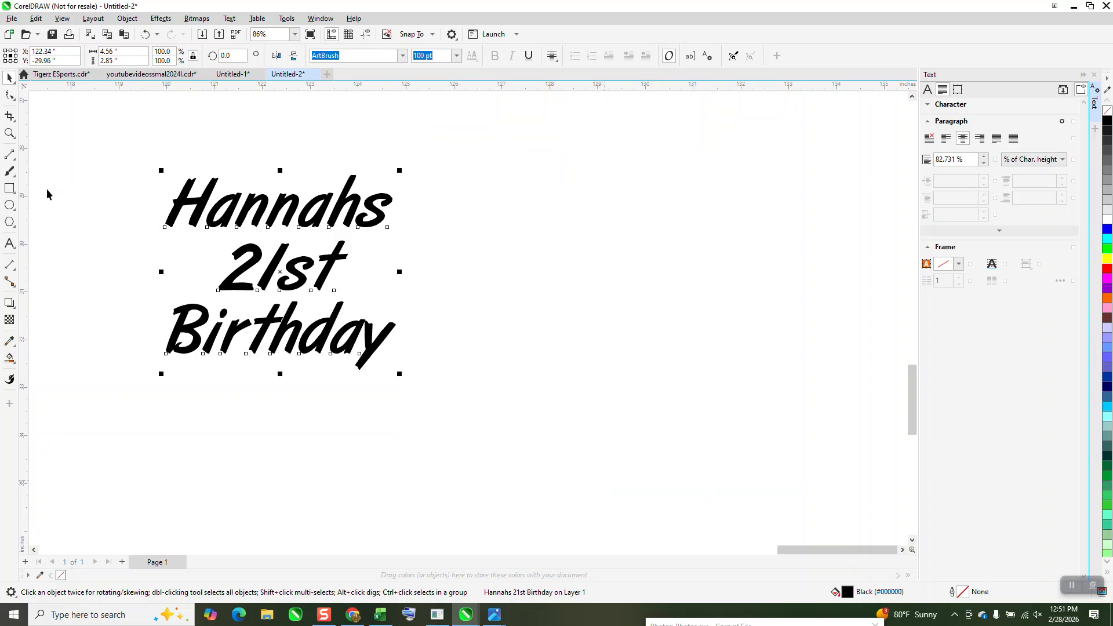
Increase the three-line text's line spacing to about 98% and widen its letter spacing slightly
{"action": "left_click", "coordinate": [9, 96]}
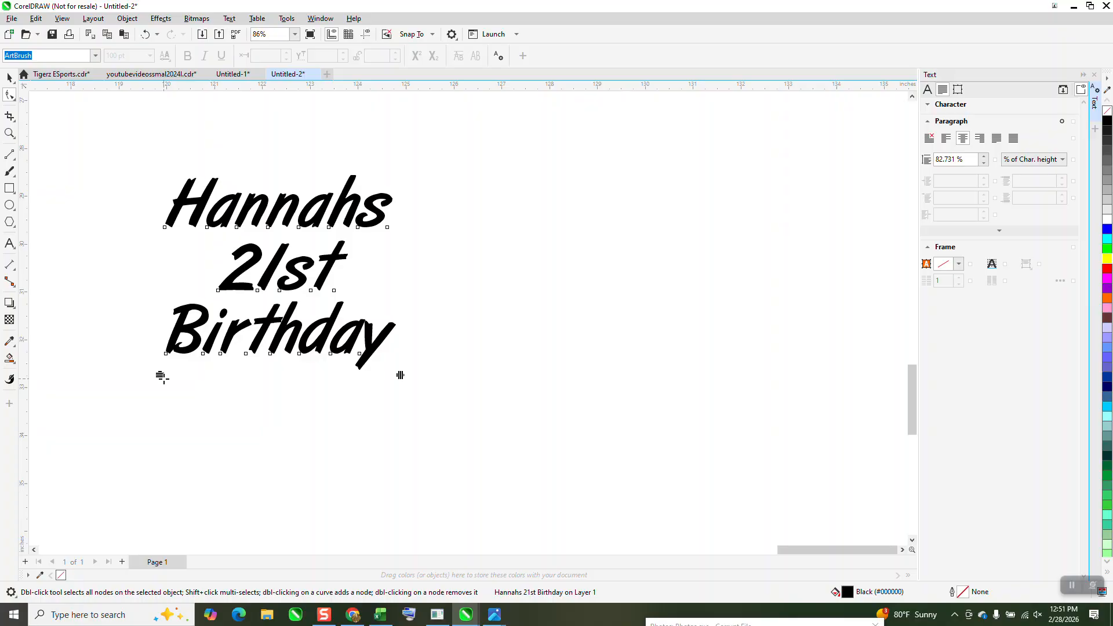
{"action": "mouse_move", "coordinate": [162, 377]}
{"action": "left_mouse_down"}
{"action": "mouse_move", "coordinate": [179, 524]}
{"action": "mouse_move", "coordinate": [166, 286]}
{"action": "mouse_move", "coordinate": [171, 377]}
{"action": "left_mouse_up"}
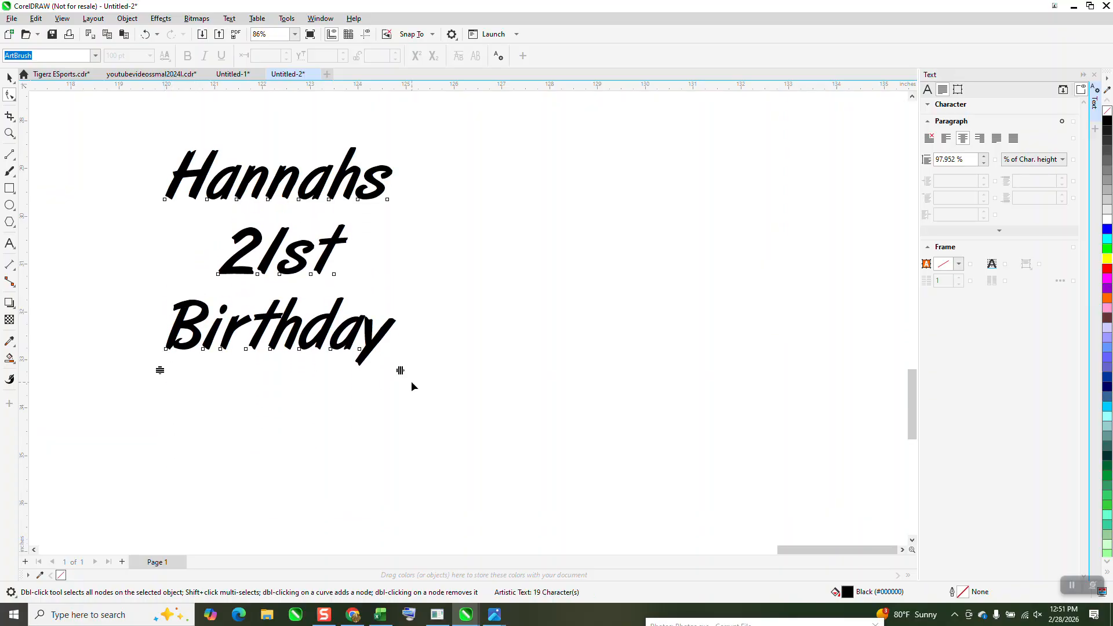
{"action": "mouse_move", "coordinate": [402, 371]}
{"action": "left_mouse_down"}
{"action": "mouse_move", "coordinate": [547, 368]}
{"action": "mouse_move", "coordinate": [405, 370]}
{"action": "left_mouse_up"}
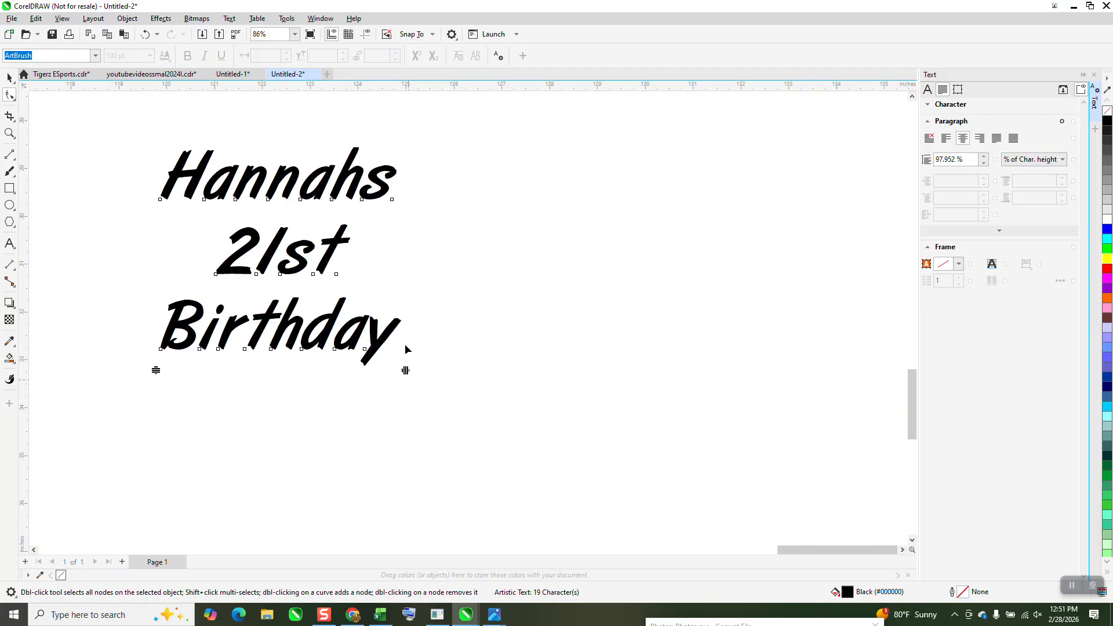
Extend the first line of the artistic text with "21st Birthday" after the name
{"action": "left_click", "coordinate": [9, 243]}
{"action": "left_click", "coordinate": [394, 187]}
{"action": "key", "text": "Escape"}
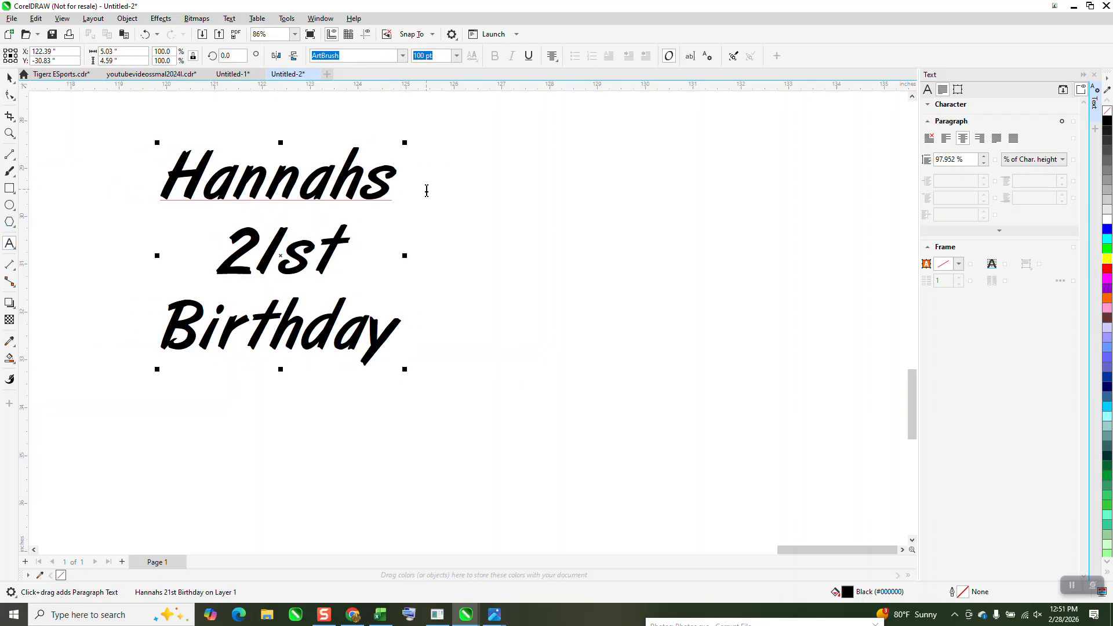
{"action": "type", "text": "21"}
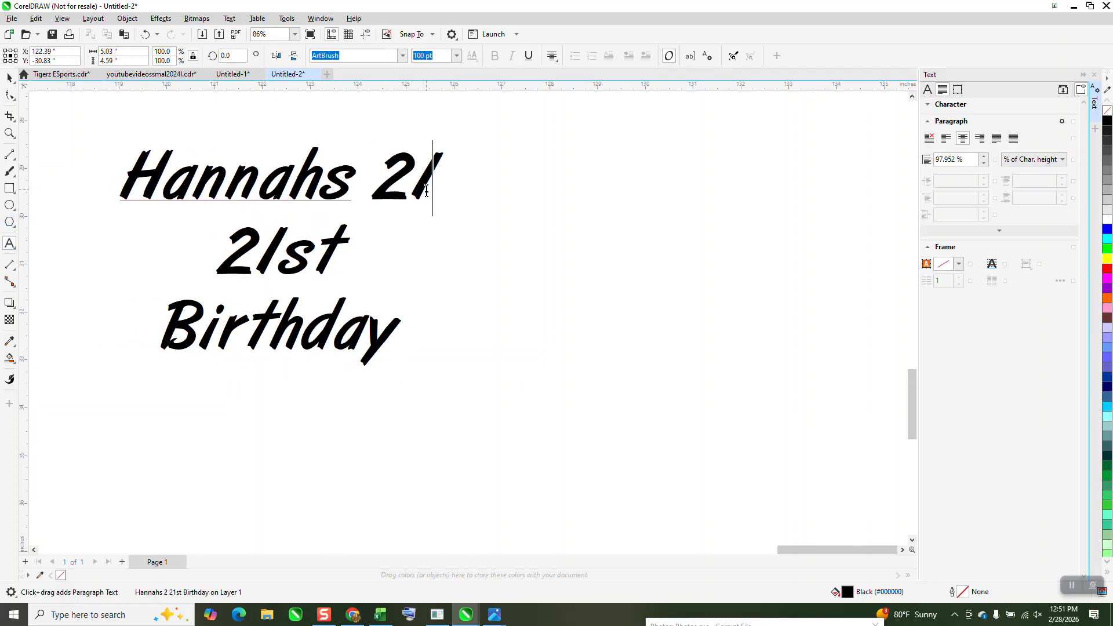
{"action": "type", "text": "s"}
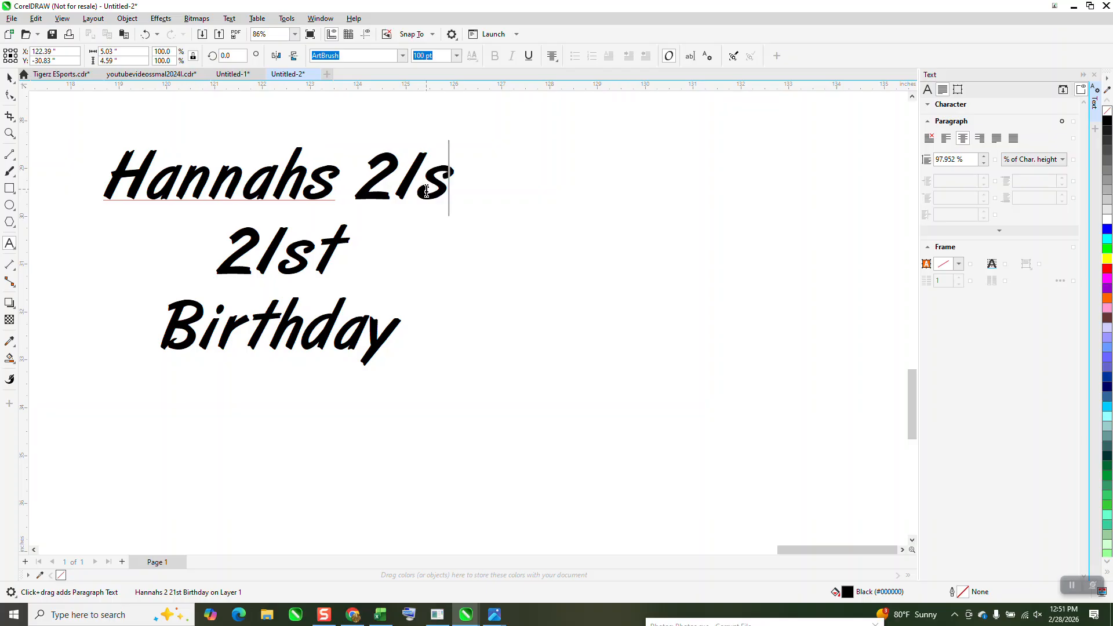
{"action": "type", "text": "t B"}
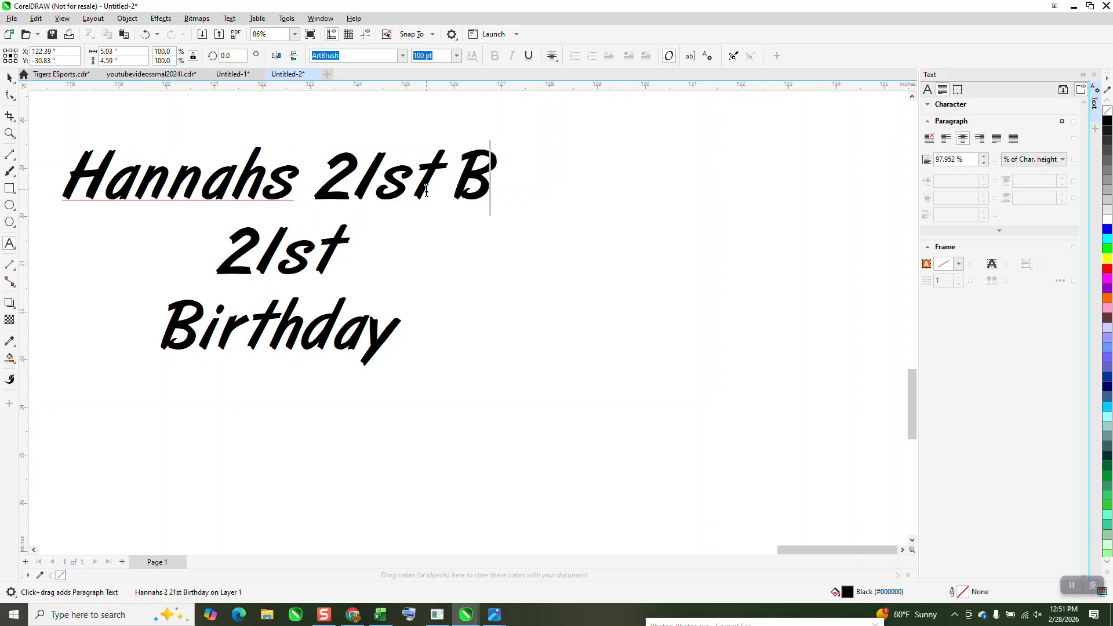
{"action": "type", "text": "irtdah"}
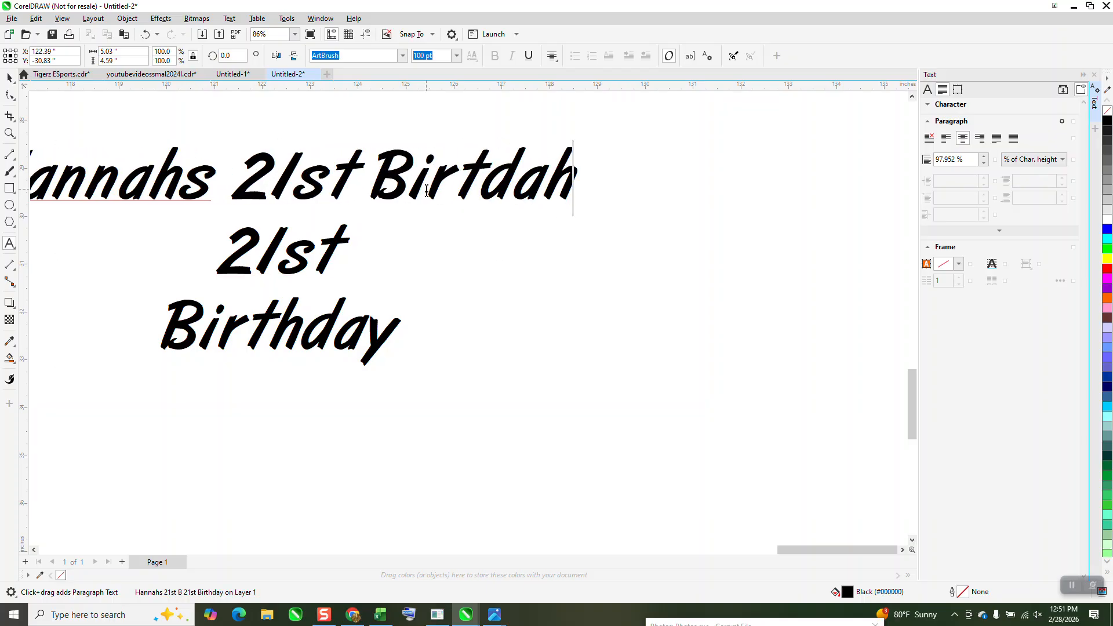
{"action": "key", "text": "BackSpace"}
{"action": "type", "text": "y"}
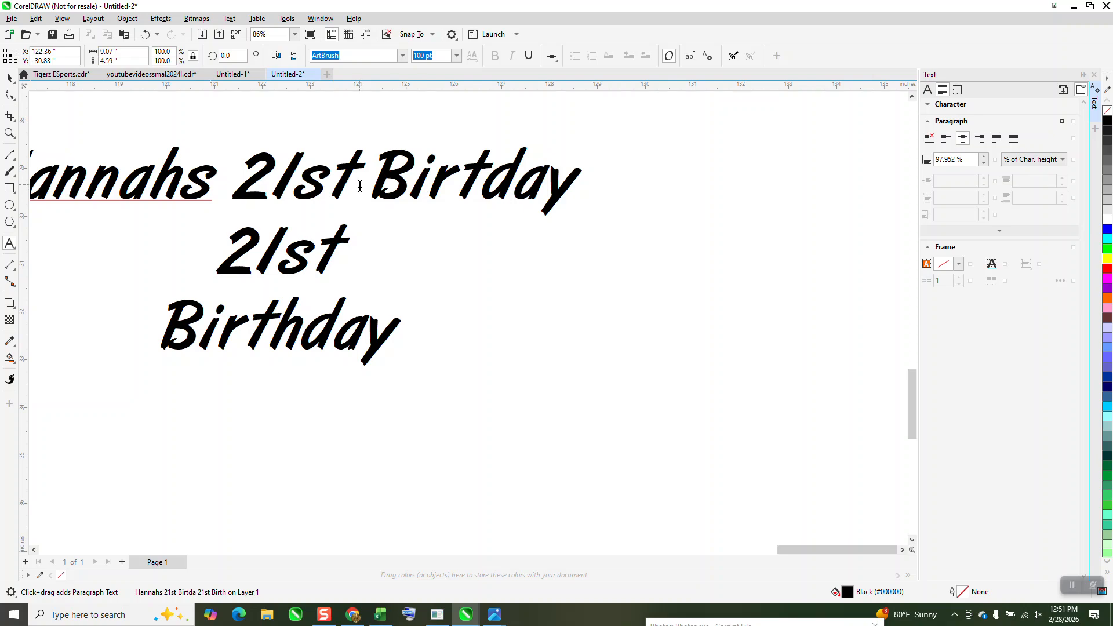
{"action": "key", "text": "BackSpace"}
{"action": "key", "text": "BackSpace"}
{"action": "key", "text": "BackSpace"}
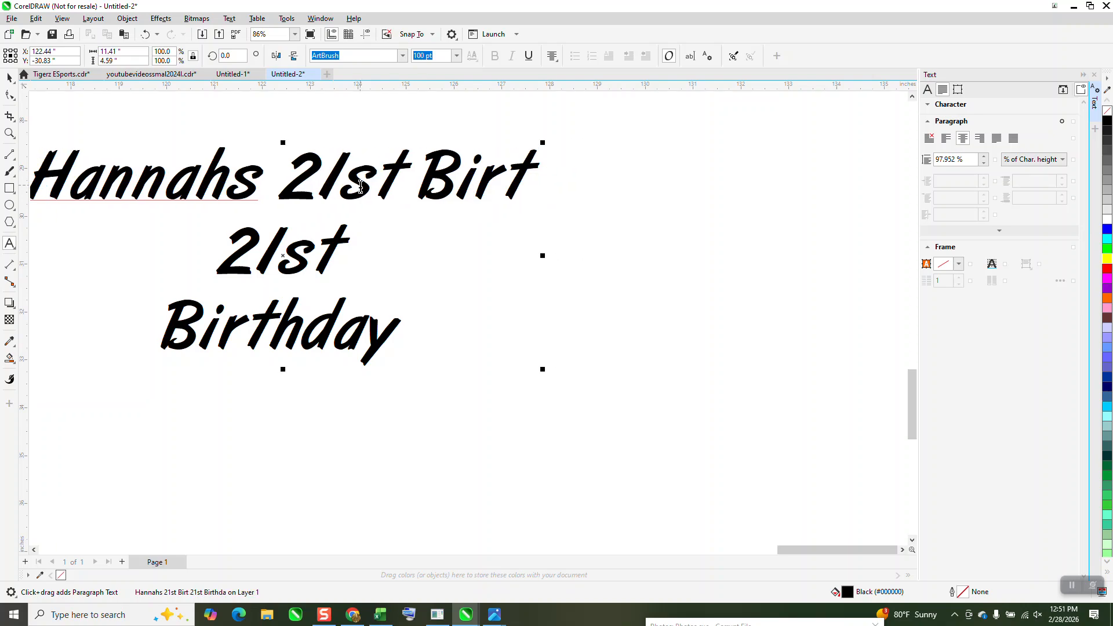
{"action": "key", "text": "BackSpace"}
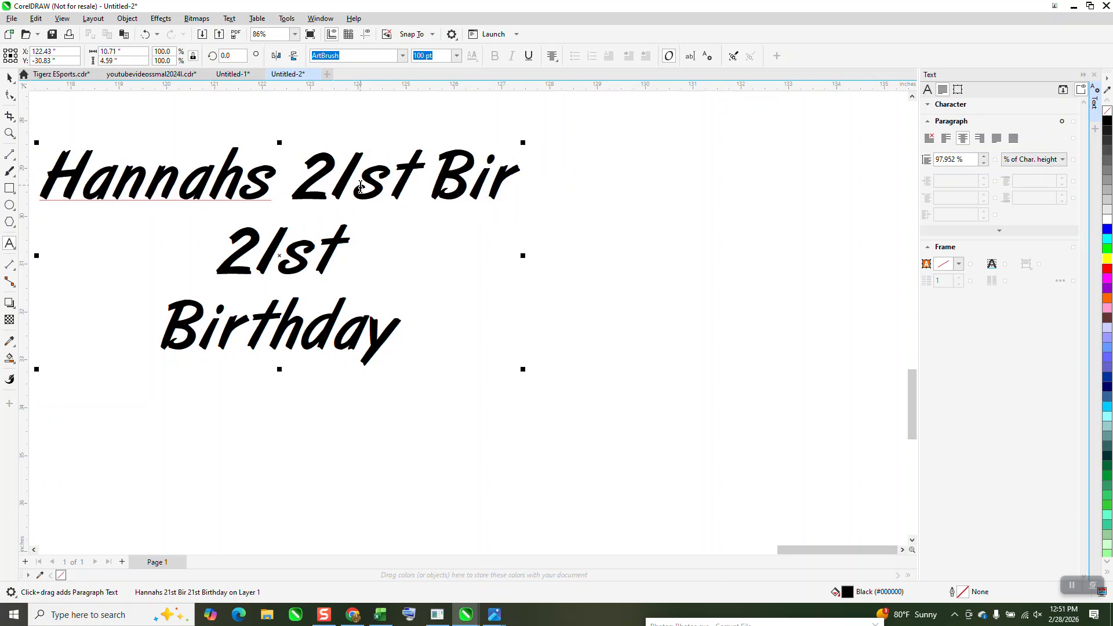
{"action": "type", "text": "thday"}
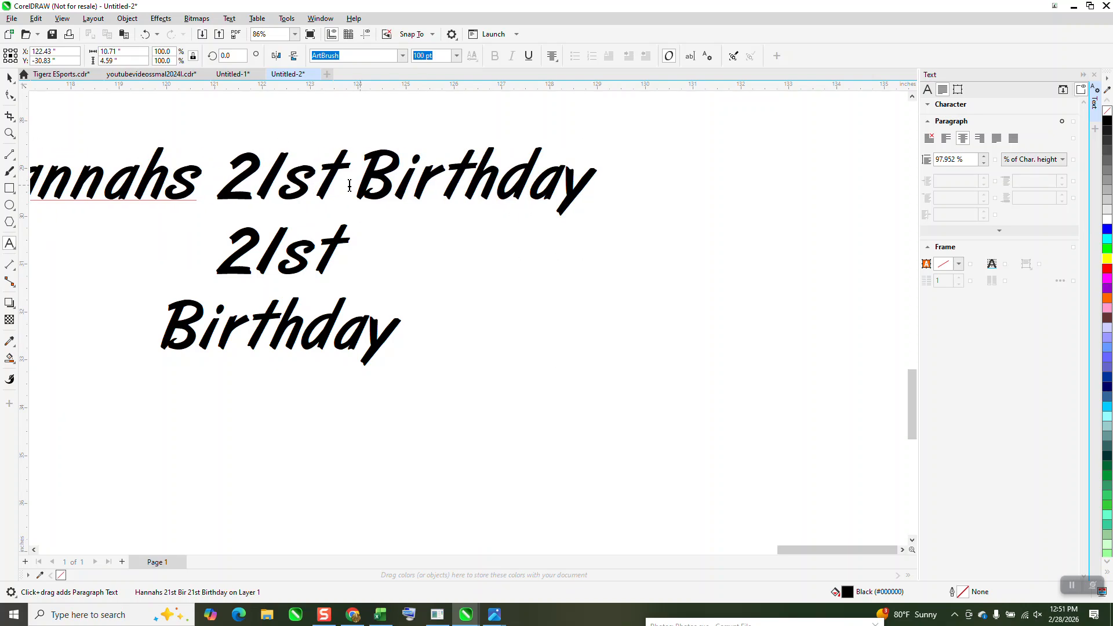
{"action": "key", "text": "Escape"}
Delete the separate "21st" and "Birthday" lines below the first line using the Edit Text dialog
{"action": "left_click", "coordinate": [10, 77]}
{"action": "scroll", "coordinate": [465, 431], "scroll_direction": "down", "scroll_amount": 3}
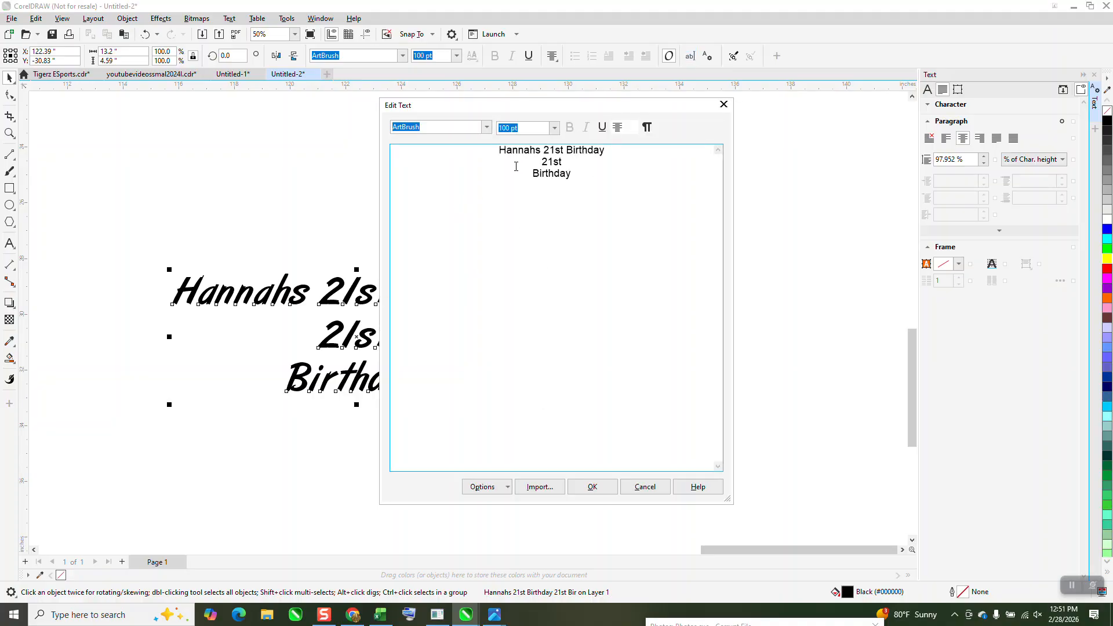
{"action": "left_click_drag", "start_coordinate": [541, 163], "coordinate": [591, 203]}
{"action": "key", "text": "BackSpace"}
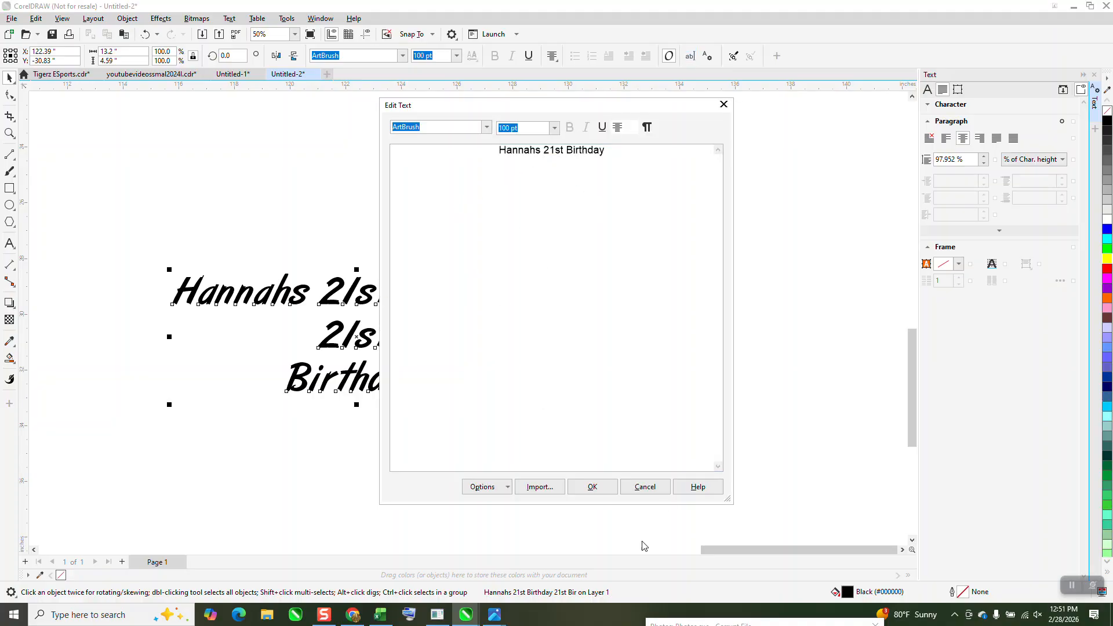
{"action": "left_click", "coordinate": [594, 487]}
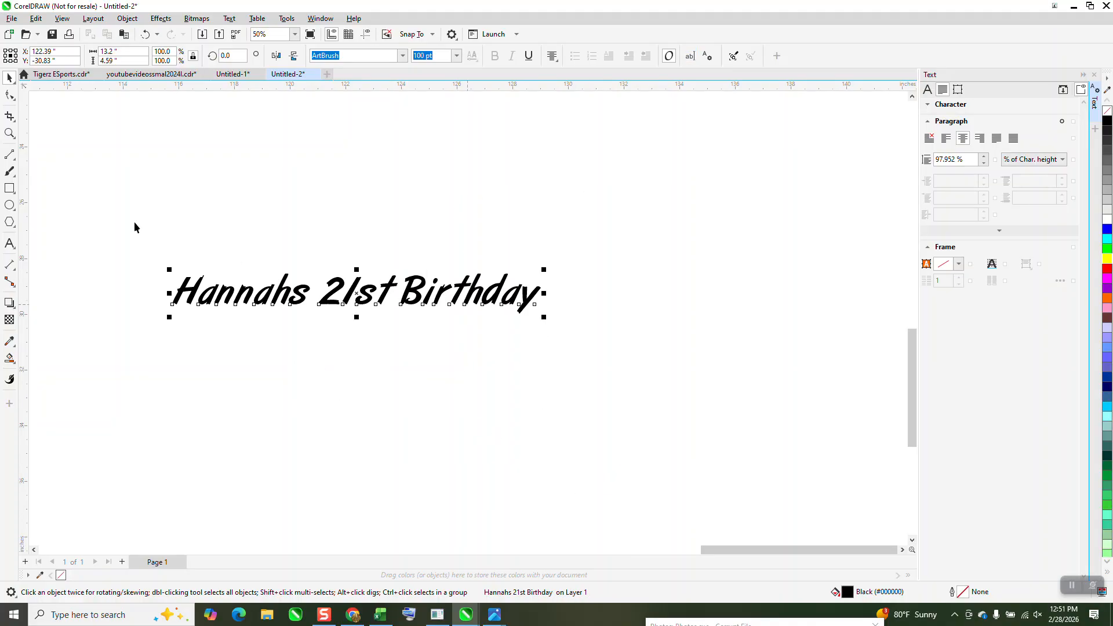
Reduce the single-line text's line spacing to about 85% and widen the gaps between its words with the Shape tool
{"action": "left_click", "coordinate": [16, 104]}
{"action": "left_click", "coordinate": [37, 93]}
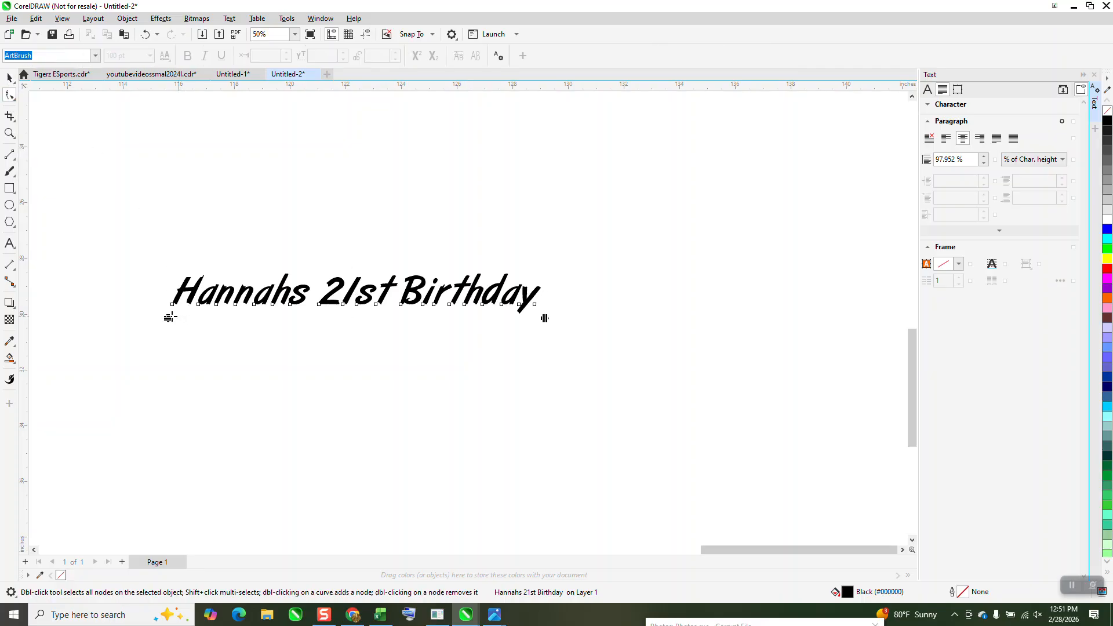
{"action": "left_click_drag", "start_coordinate": [169, 320], "coordinate": [173, 430]}
{"action": "left_click_drag", "start_coordinate": [169, 350], "coordinate": [168, 317]}
{"action": "mouse_move", "coordinate": [547, 319]}
{"action": "left_mouse_down"}
{"action": "mouse_move", "coordinate": [745, 288]}
{"action": "mouse_move", "coordinate": [673, 307]}
{"action": "mouse_move", "coordinate": [596, 313]}
{"action": "mouse_move", "coordinate": [680, 290]}
{"action": "mouse_move", "coordinate": [595, 319]}
{"action": "mouse_move", "coordinate": [752, 283]}
{"action": "mouse_move", "coordinate": [571, 325]}
{"action": "mouse_move", "coordinate": [534, 323]}
{"action": "mouse_move", "coordinate": [551, 318]}
{"action": "left_mouse_up"}
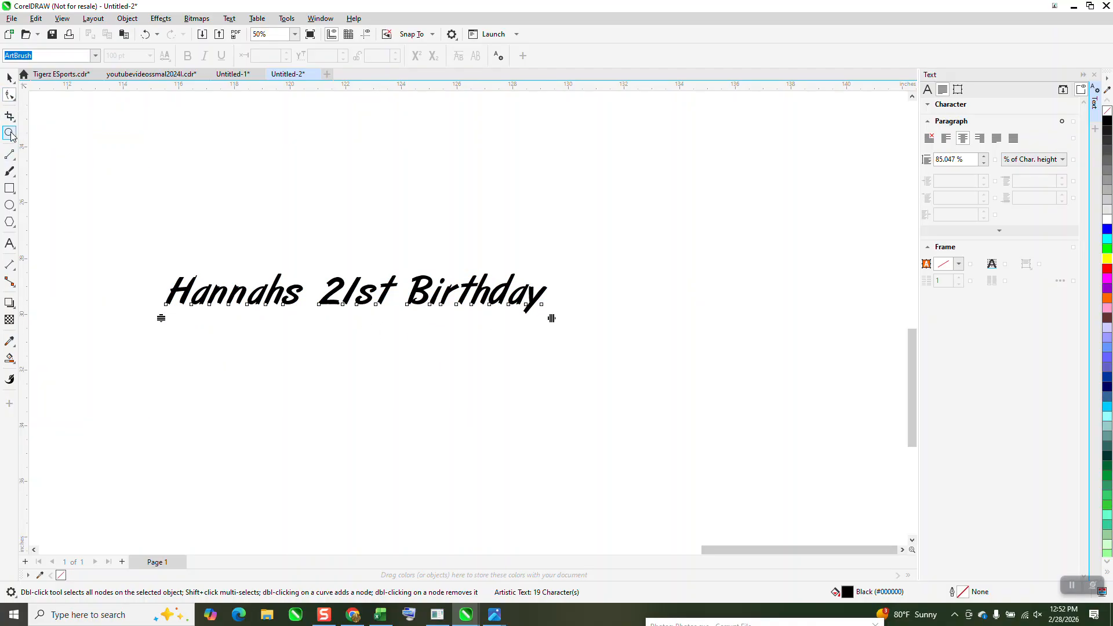
Try applying superscript to all four characters of "21st", and undo it
{"action": "key", "text": "z"}
{"action": "left_click_drag", "start_coordinate": [225, 256], "coordinate": [551, 332]}
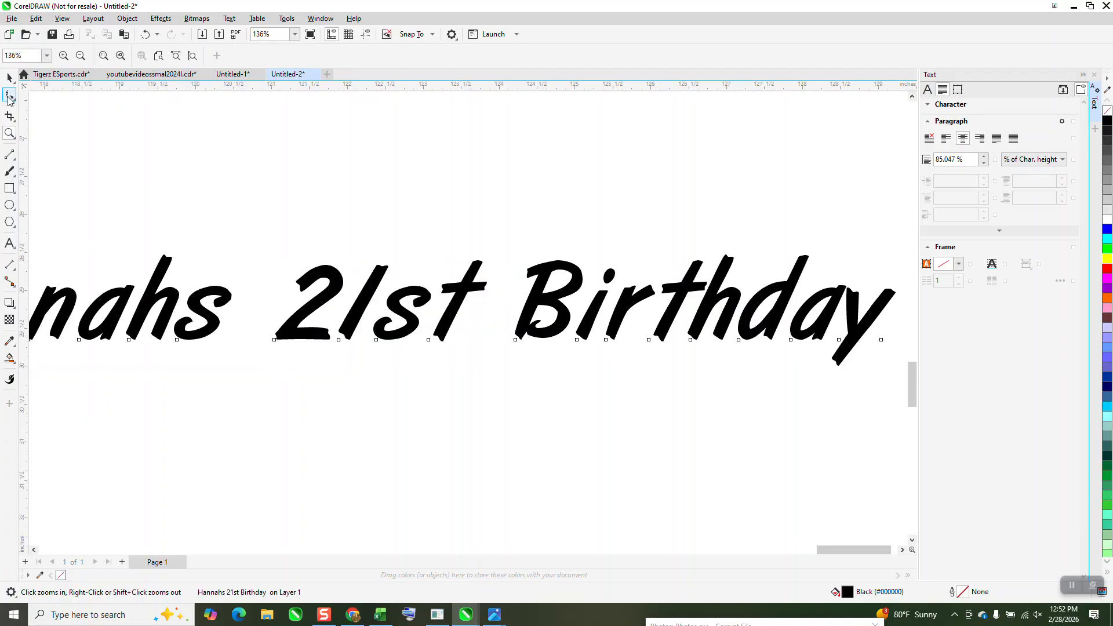
{"action": "left_click", "coordinate": [9, 95]}
{"action": "left_click_drag", "start_coordinate": [336, 357], "coordinate": [455, 363]}
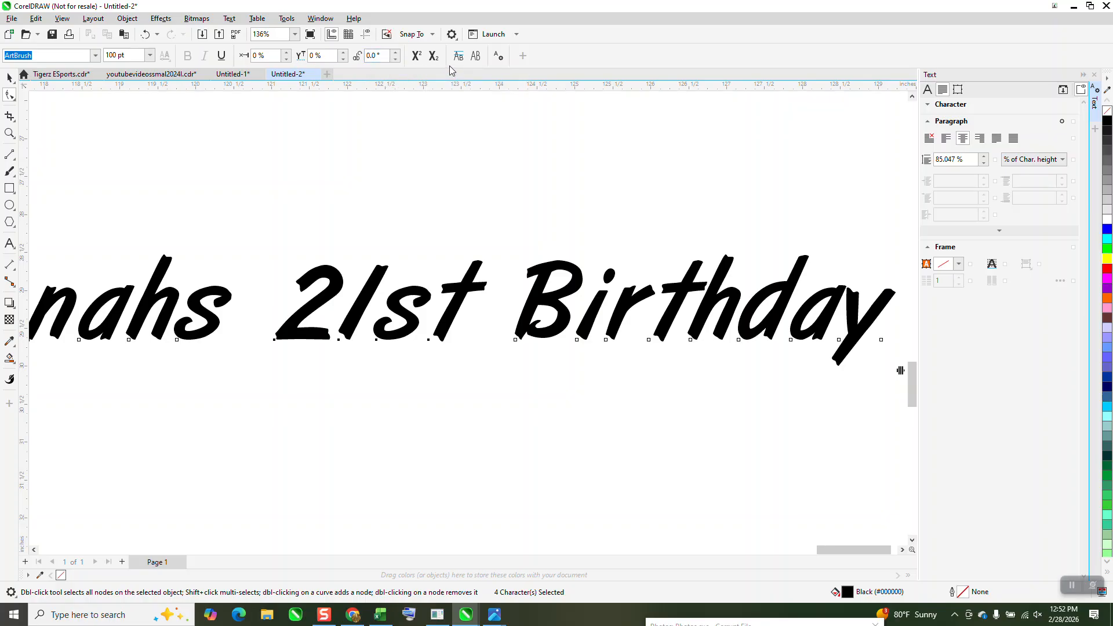
{"action": "left_click", "coordinate": [416, 56]}
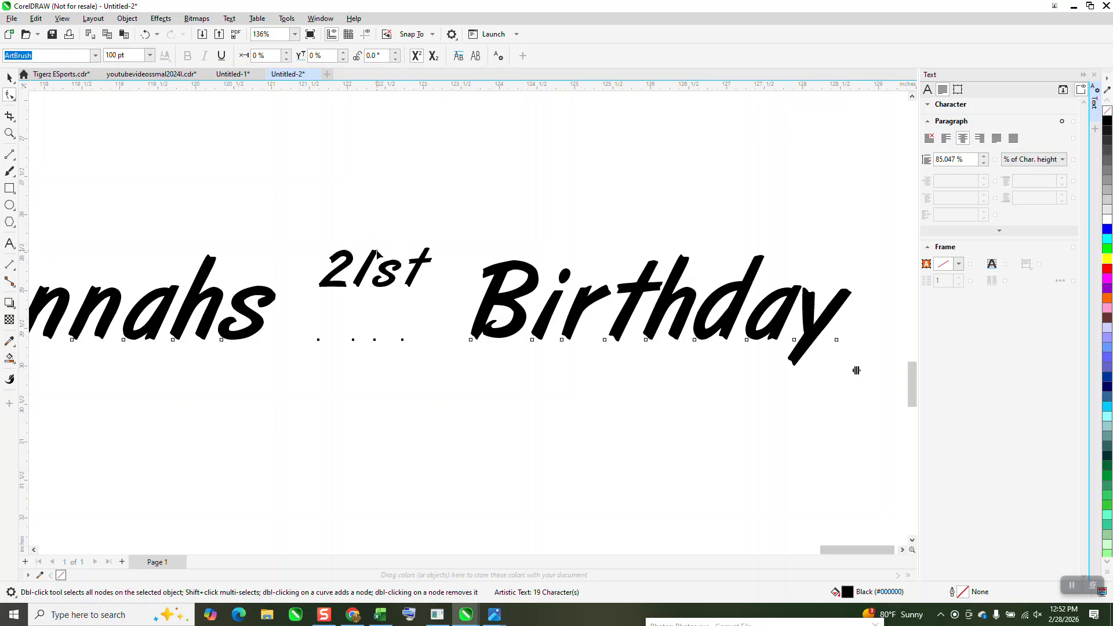
{"action": "left_click", "coordinate": [145, 35]}
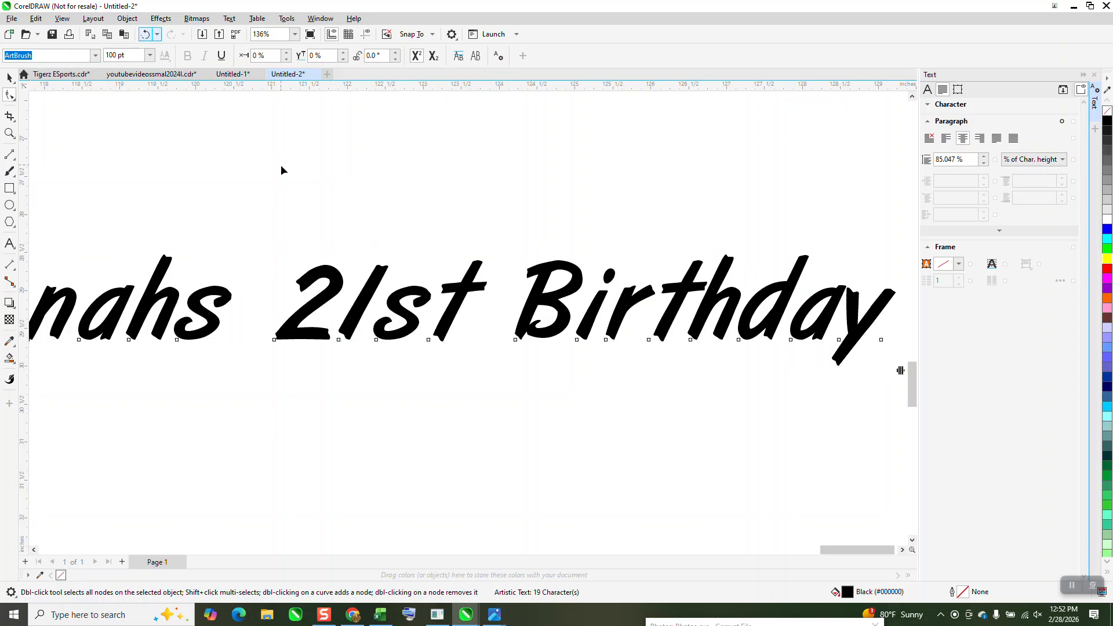
Make only the "st" of "21st" superscript by selecting its two character nodes
{"action": "left_click_drag", "start_coordinate": [365, 333], "coordinate": [443, 355]}
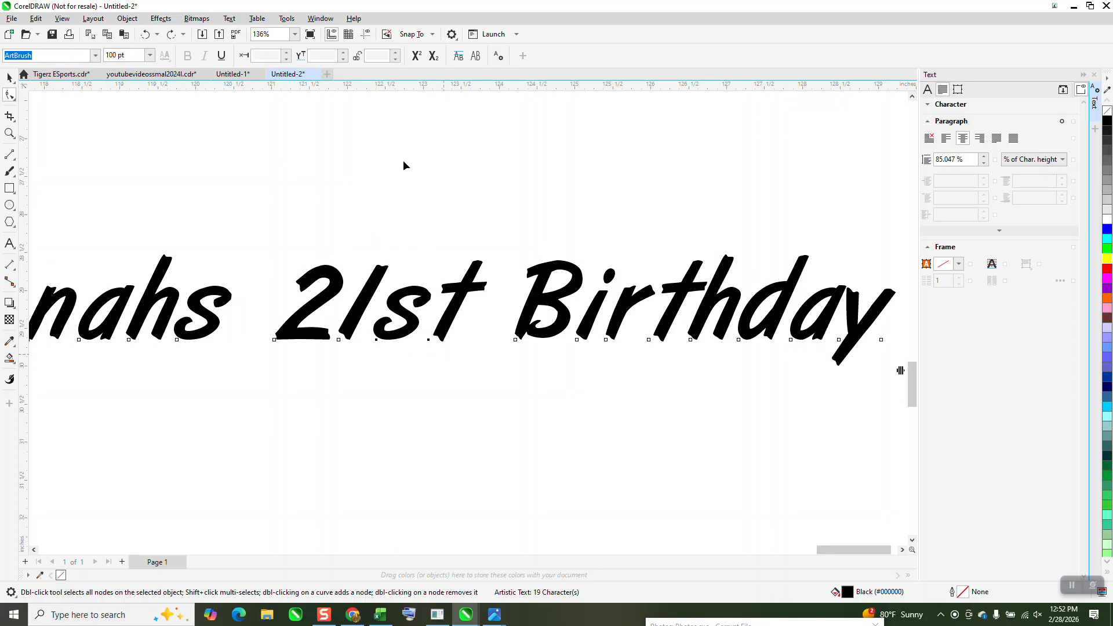
{"action": "left_click", "coordinate": [416, 56]}
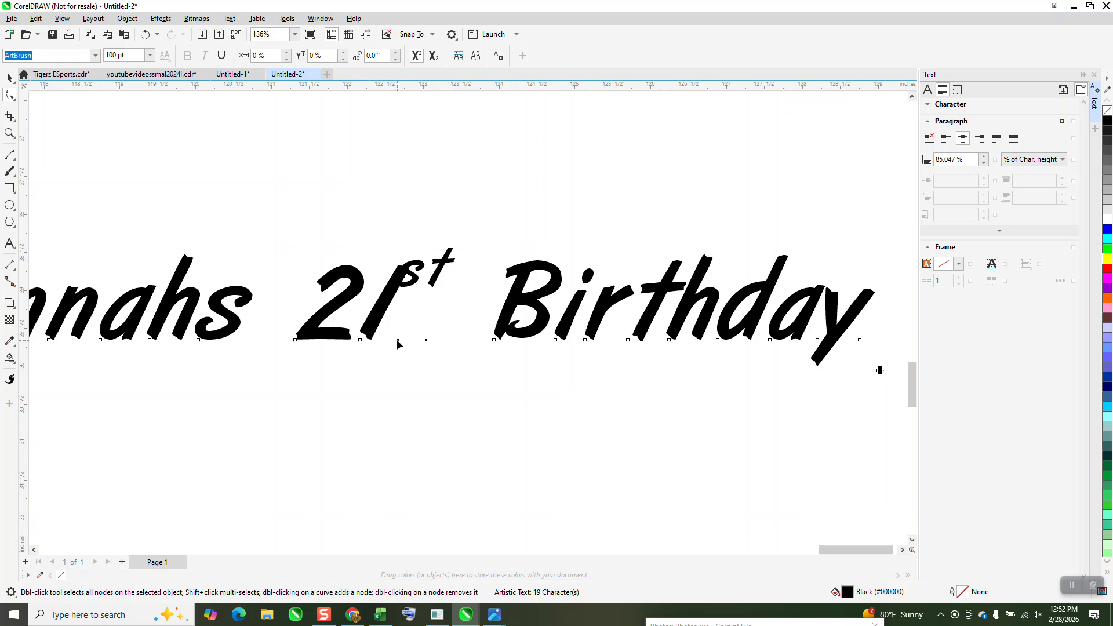
Try selecting the superscript "s" and "t" individually and together by their character nodes
{"action": "left_click_drag", "start_coordinate": [398, 334], "coordinate": [450, 364]}
{"action": "left_click", "coordinate": [418, 342]}
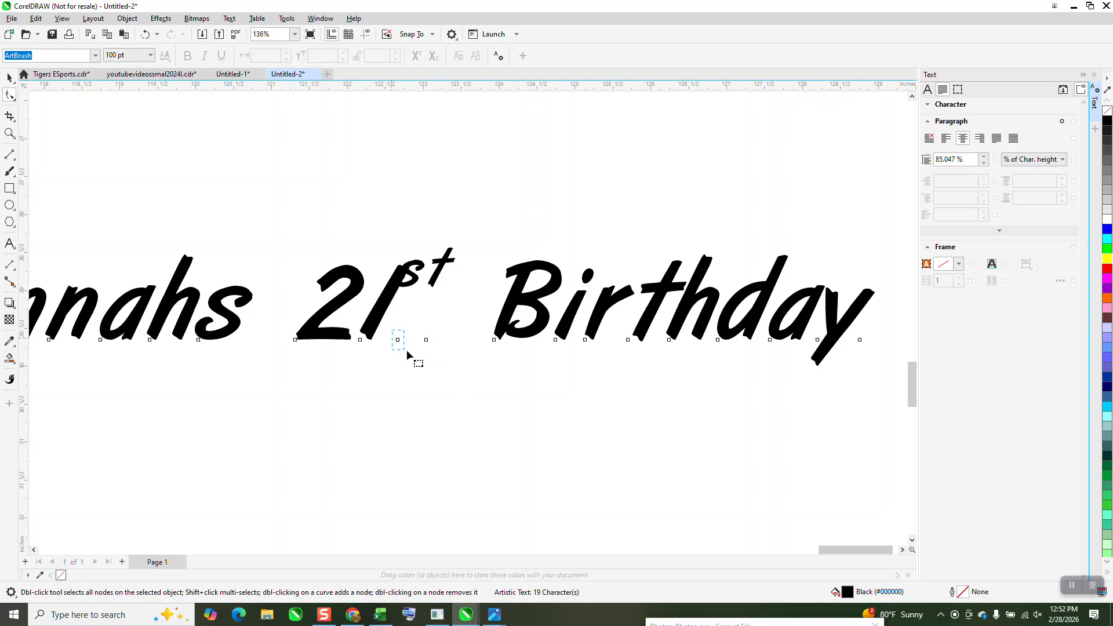
{"action": "left_click_drag", "start_coordinate": [406, 350], "coordinate": [430, 346]}
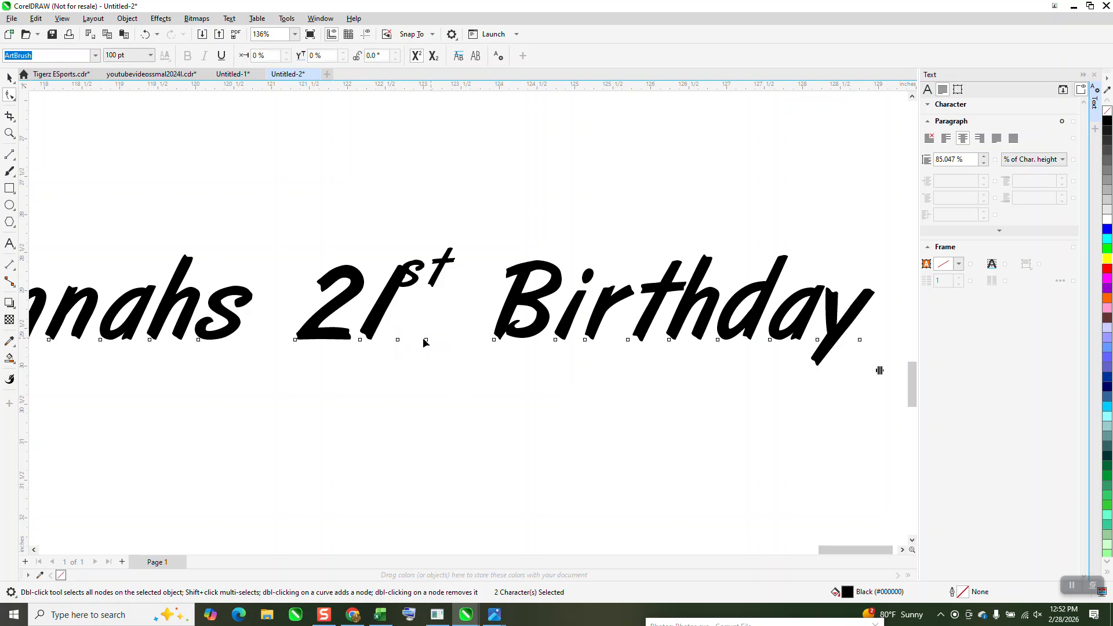
{"action": "left_click", "coordinate": [395, 342]}
{"action": "left_click_drag", "start_coordinate": [447, 346], "coordinate": [447, 347]}
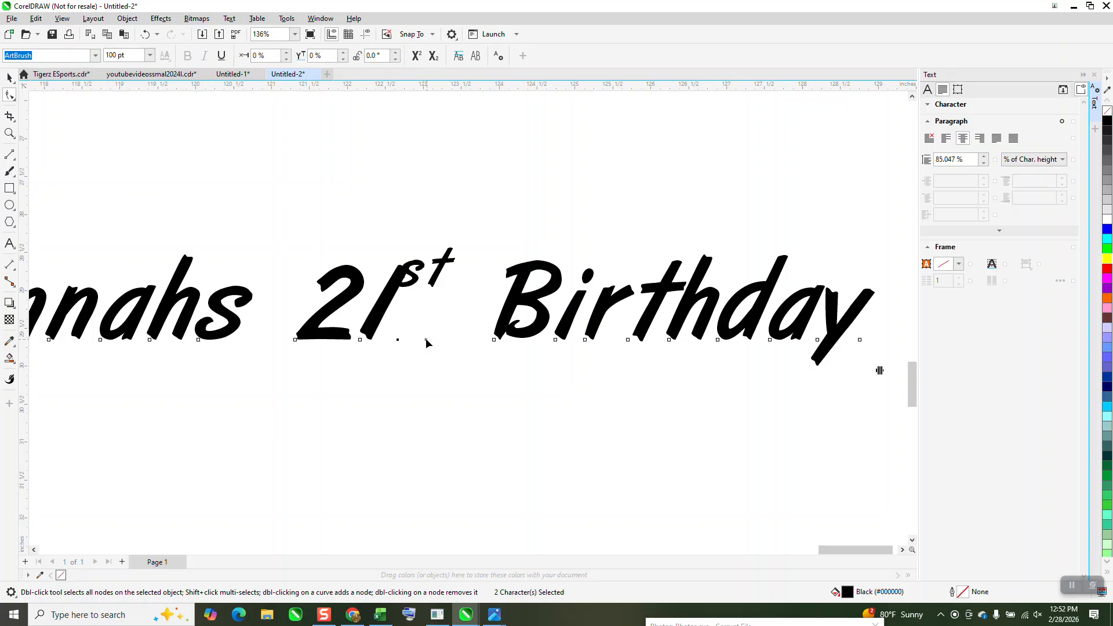
{"action": "left_click", "coordinate": [406, 341]}
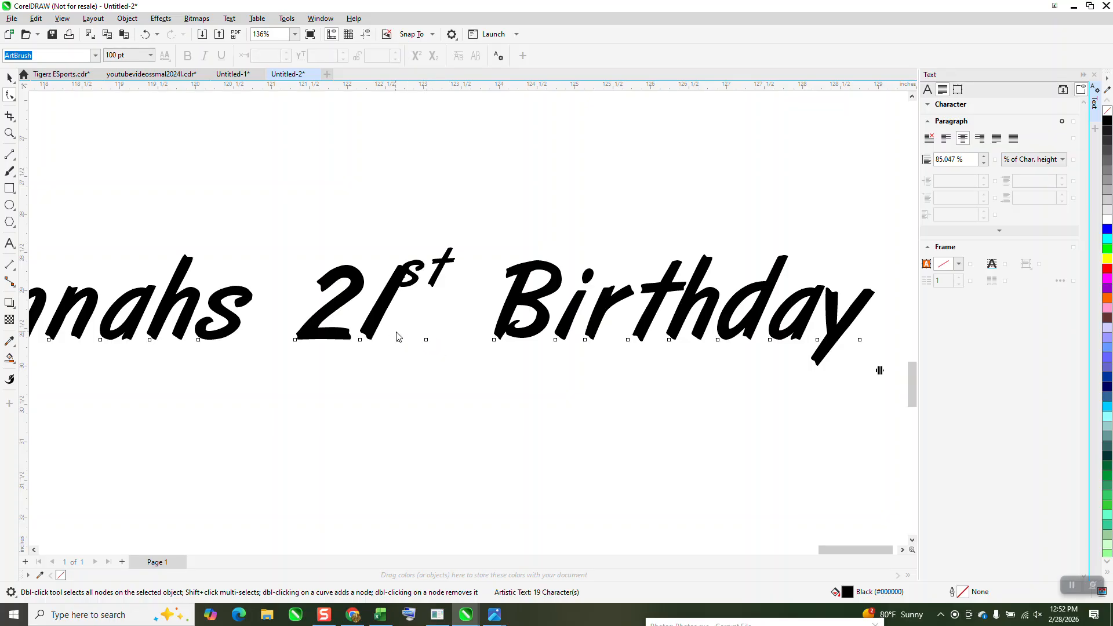
{"action": "left_click_drag", "start_coordinate": [429, 344], "coordinate": [425, 343]}
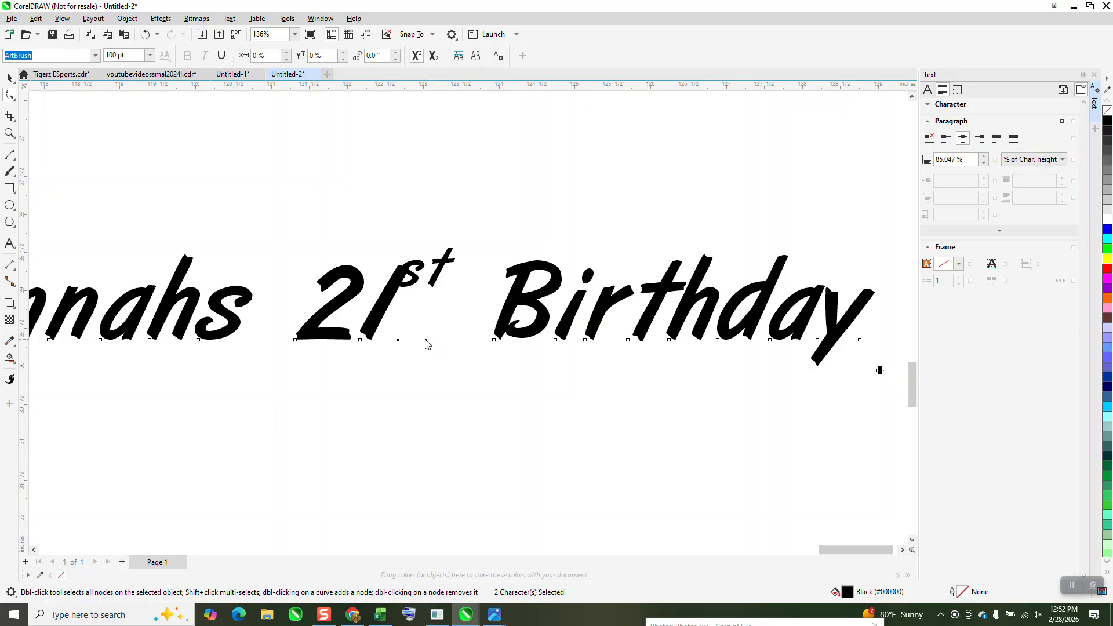
Try deleting the superscript "st" with the Text tool, and undo the deletion
{"action": "left_click", "coordinate": [9, 244]}
{"action": "left_click_drag", "start_coordinate": [415, 272], "coordinate": [397, 272]}
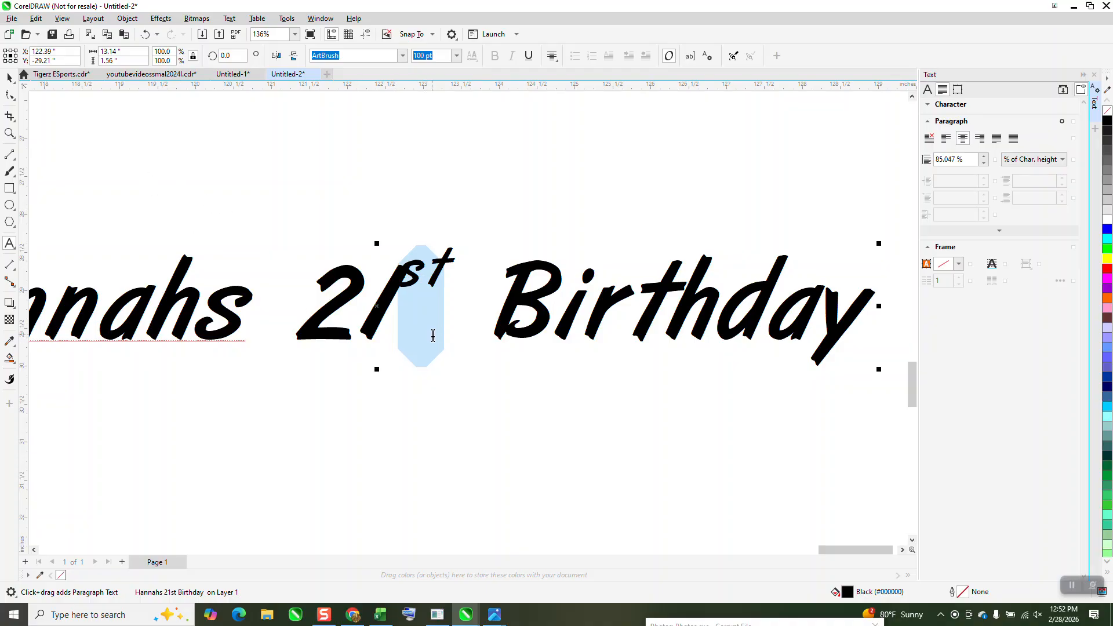
{"action": "key", "text": "Delete"}
{"action": "scroll", "coordinate": [434, 336], "scroll_direction": "down", "scroll_amount": 3}
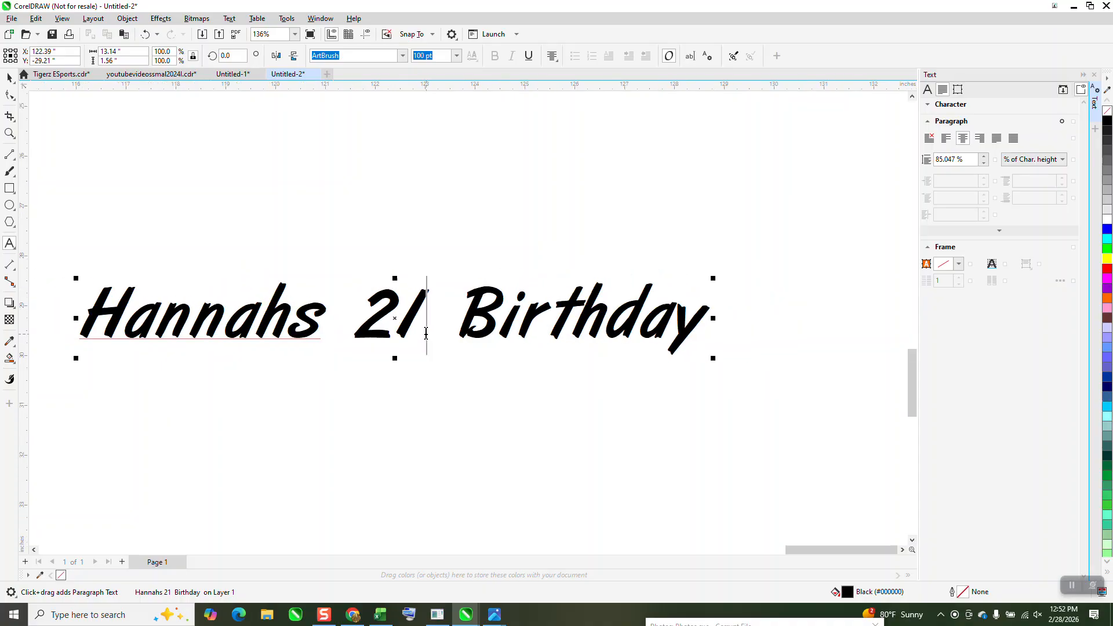
{"action": "scroll", "coordinate": [348, 283], "scroll_direction": "up", "scroll_amount": 3}
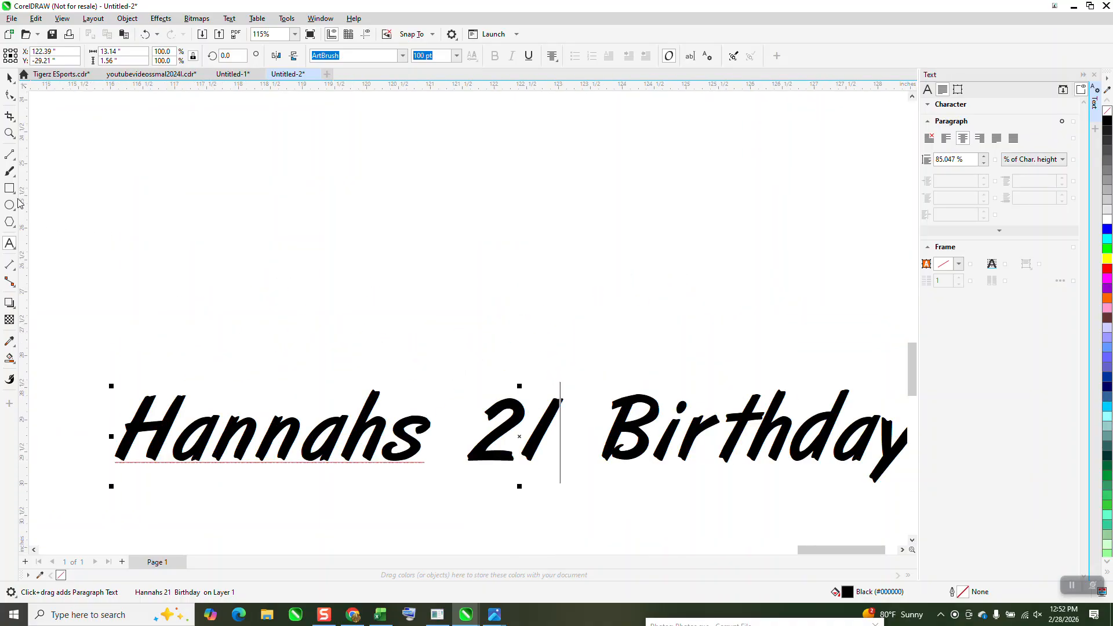
{"action": "left_click", "coordinate": [145, 35]}
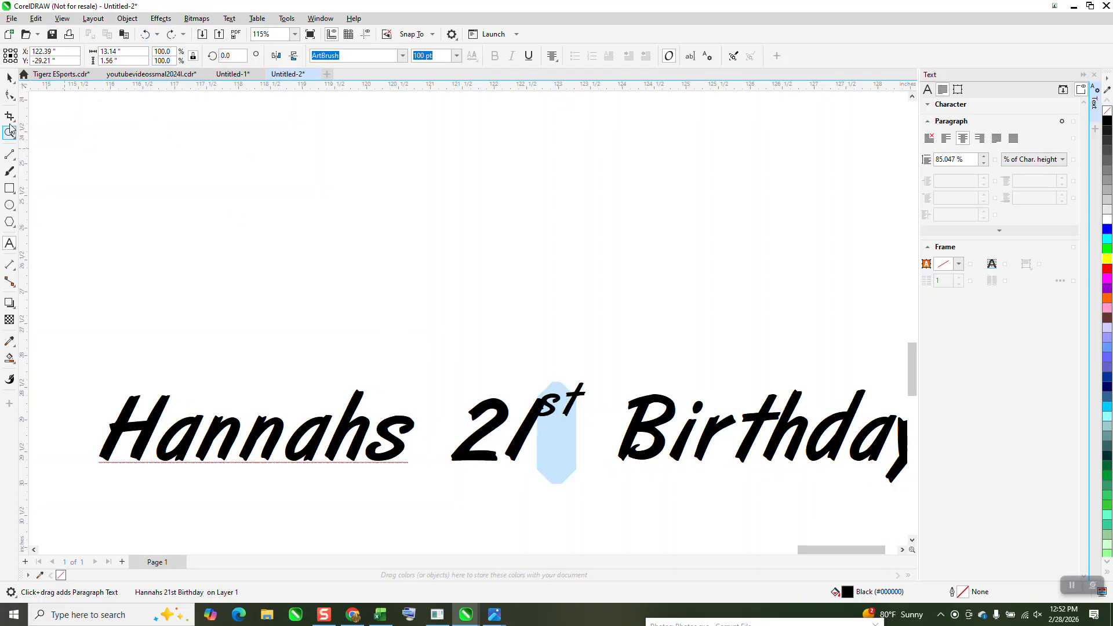
Reselect both superscript character nodes with the Shape tool and try adjusting the text's spacing handle
{"action": "left_click", "coordinate": [10, 95]}
{"action": "left_click", "coordinate": [559, 461]}
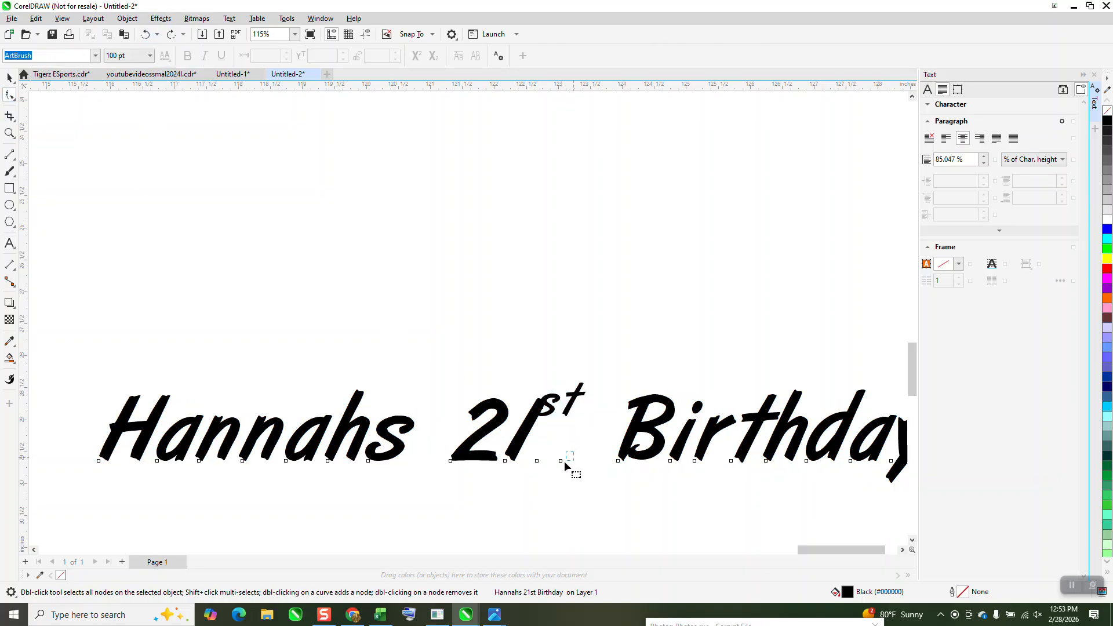
{"action": "mouse_move", "coordinate": [564, 461]}
{"action": "left_mouse_down"}
{"action": "mouse_move", "coordinate": [521, 475]}
{"action": "mouse_move", "coordinate": [562, 459]}
{"action": "mouse_move", "coordinate": [536, 464]}
{"action": "mouse_move", "coordinate": [583, 474]}
{"action": "mouse_move", "coordinate": [561, 461]}
{"action": "mouse_move", "coordinate": [571, 461]}
{"action": "left_mouse_up"}
{"action": "scroll", "coordinate": [558, 468], "scroll_direction": "down", "scroll_amount": 3}
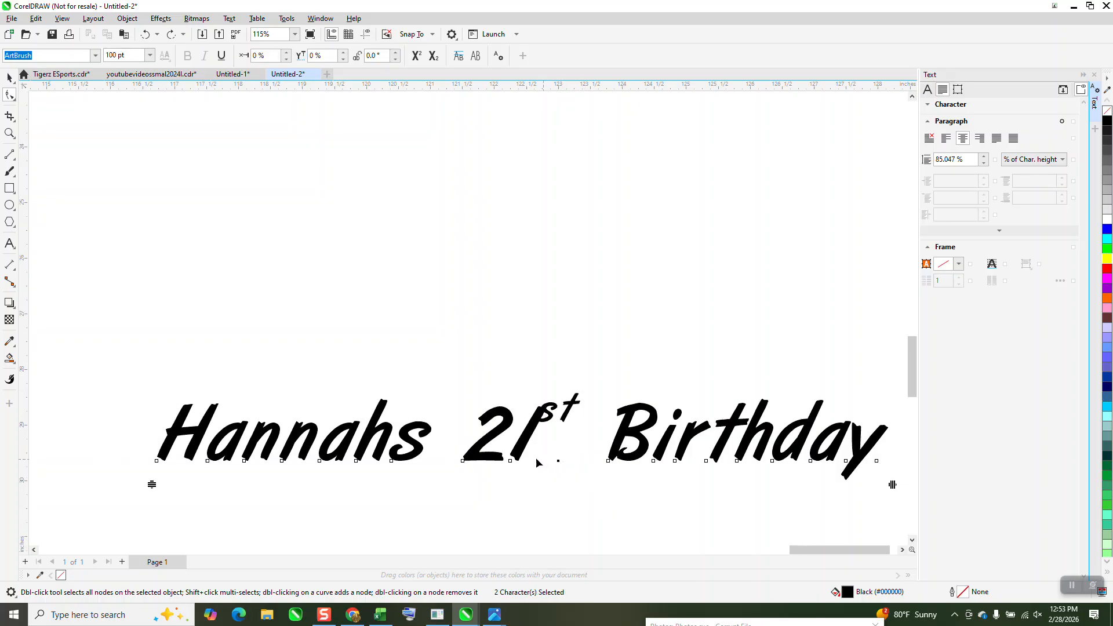
{"action": "mouse_move", "coordinate": [817, 480]}
{"action": "left_mouse_down"}
{"action": "mouse_move", "coordinate": [843, 475]}
{"action": "mouse_move", "coordinate": [813, 482]}
{"action": "left_mouse_up"}
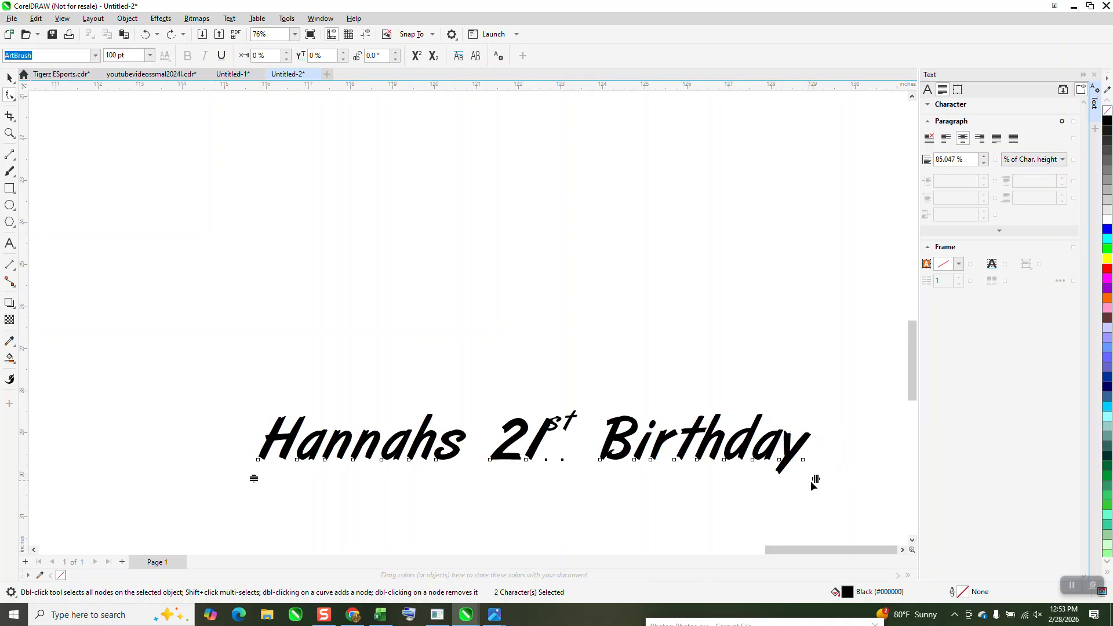
Break the birthday line apart into separate word objects
{"action": "left_click", "coordinate": [10, 77]}
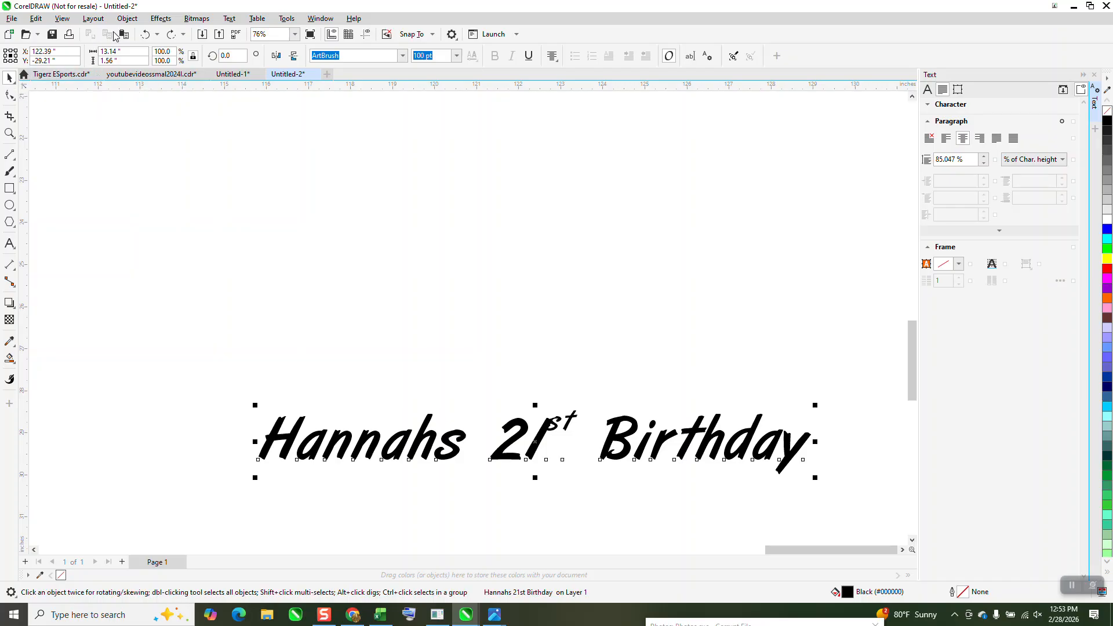
{"action": "left_click", "coordinate": [127, 18]}
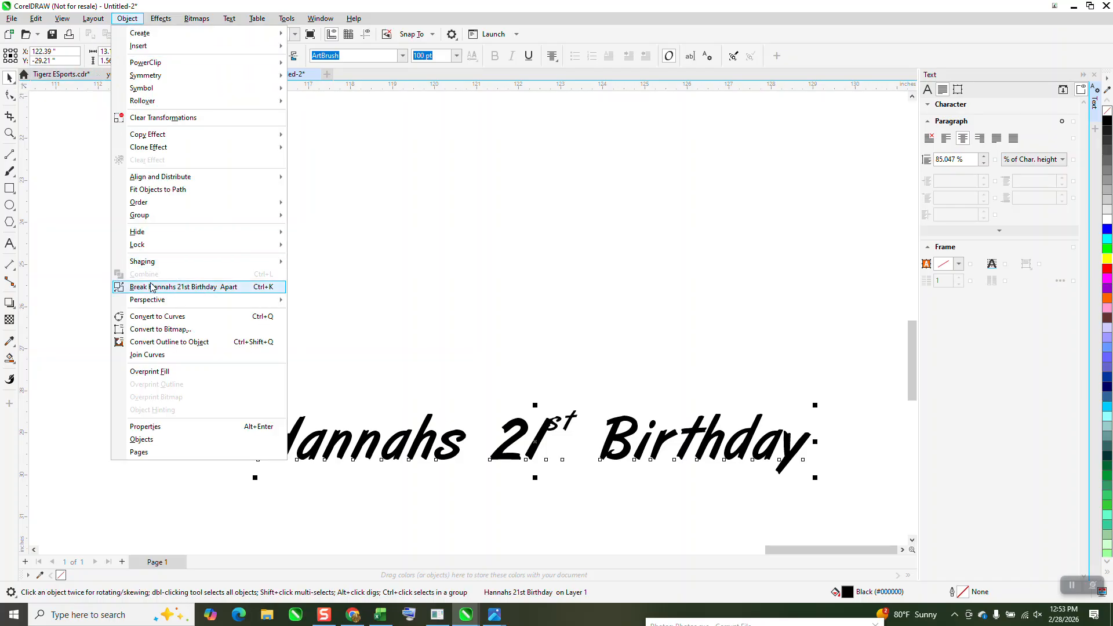
{"action": "left_click", "coordinate": [173, 287]}
{"action": "left_click", "coordinate": [575, 410]}
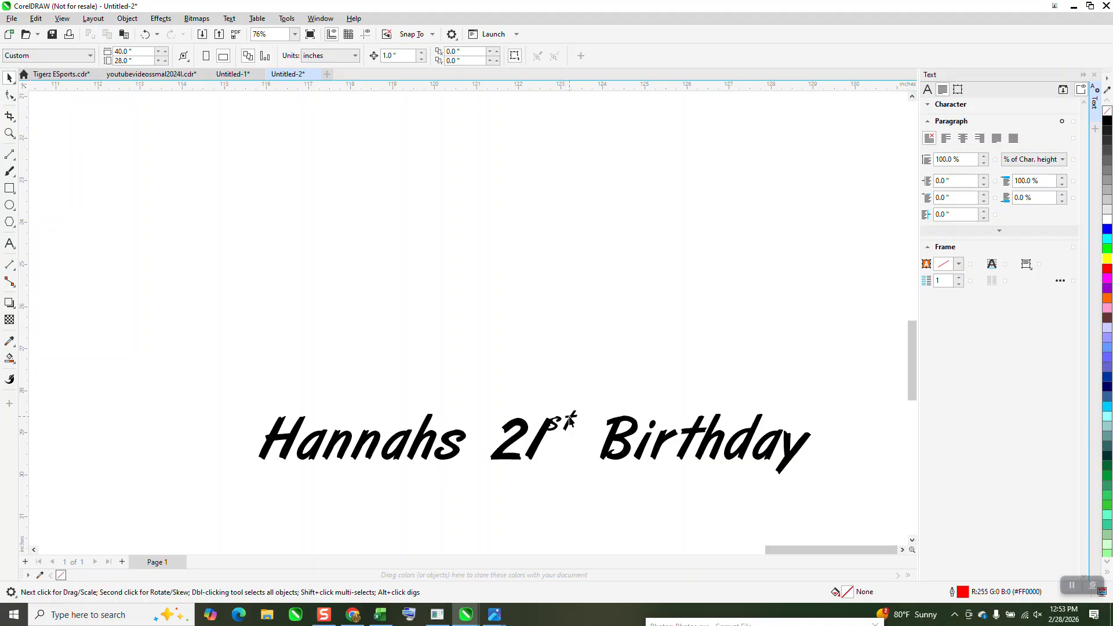
{"action": "left_click", "coordinate": [571, 421]}
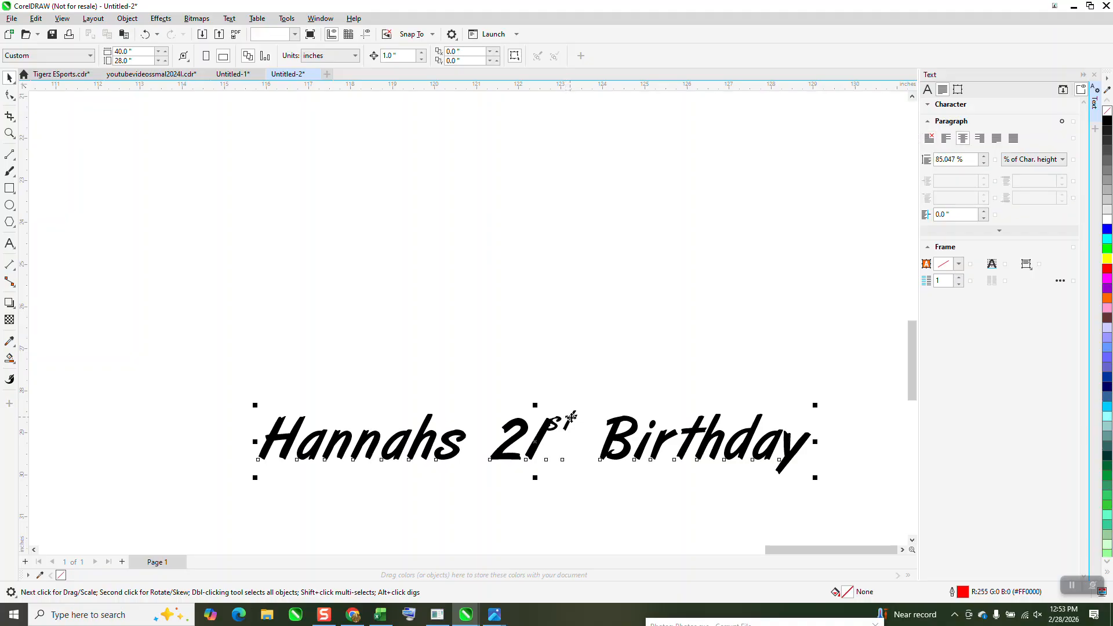
{"action": "left_click", "coordinate": [129, 18]}
{"action": "left_click", "coordinate": [160, 286]}
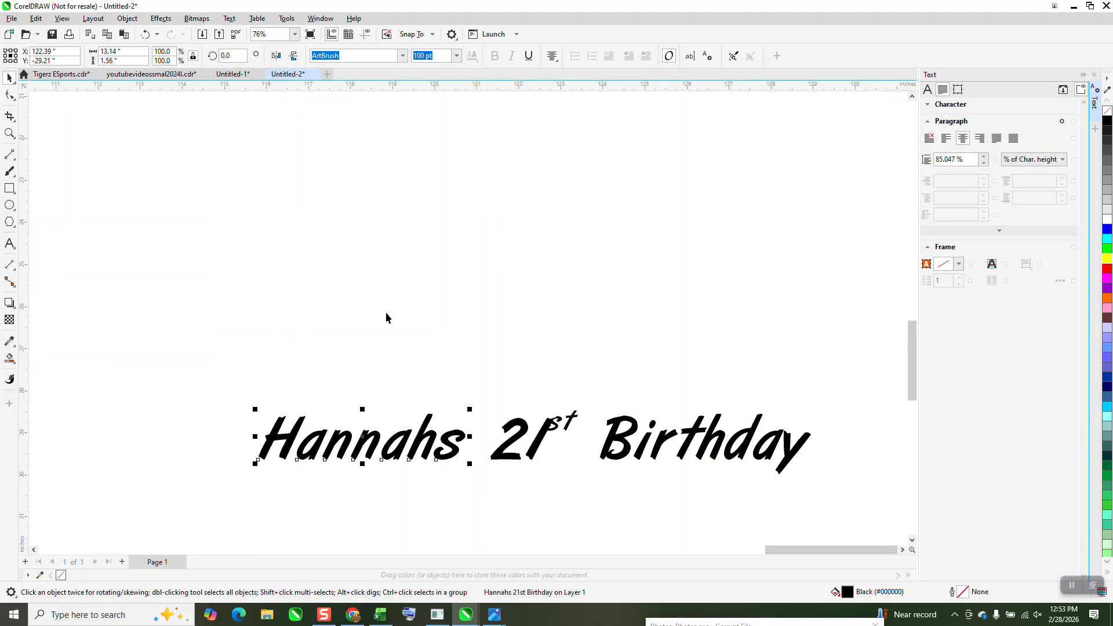
Break the "21st" word apart into individual characters
{"action": "left_click", "coordinate": [567, 419]}
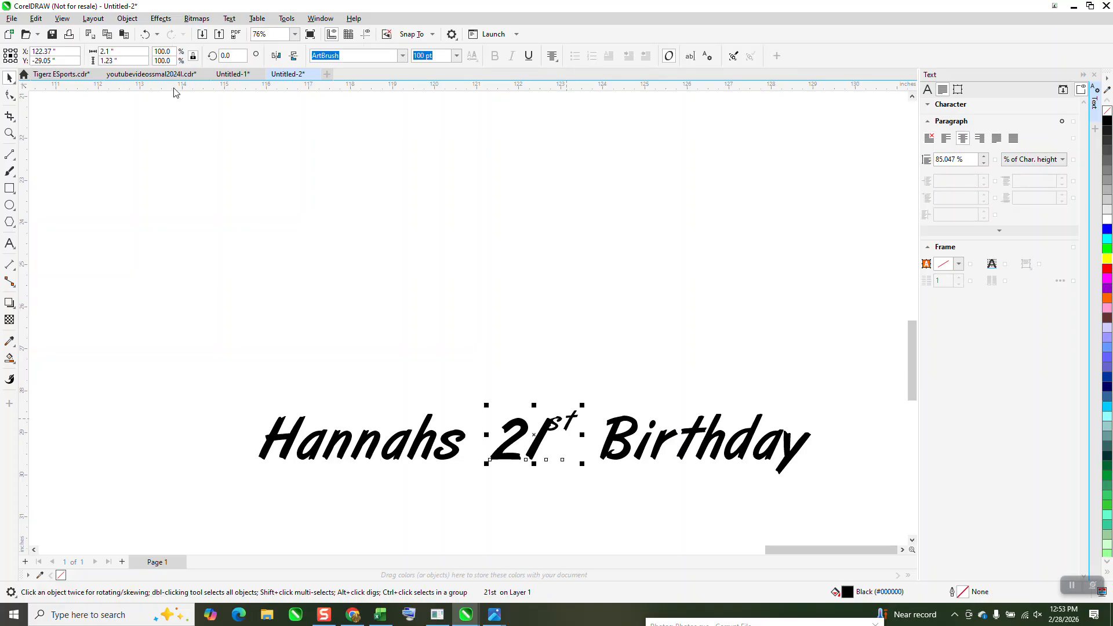
{"action": "left_click", "coordinate": [128, 18]}
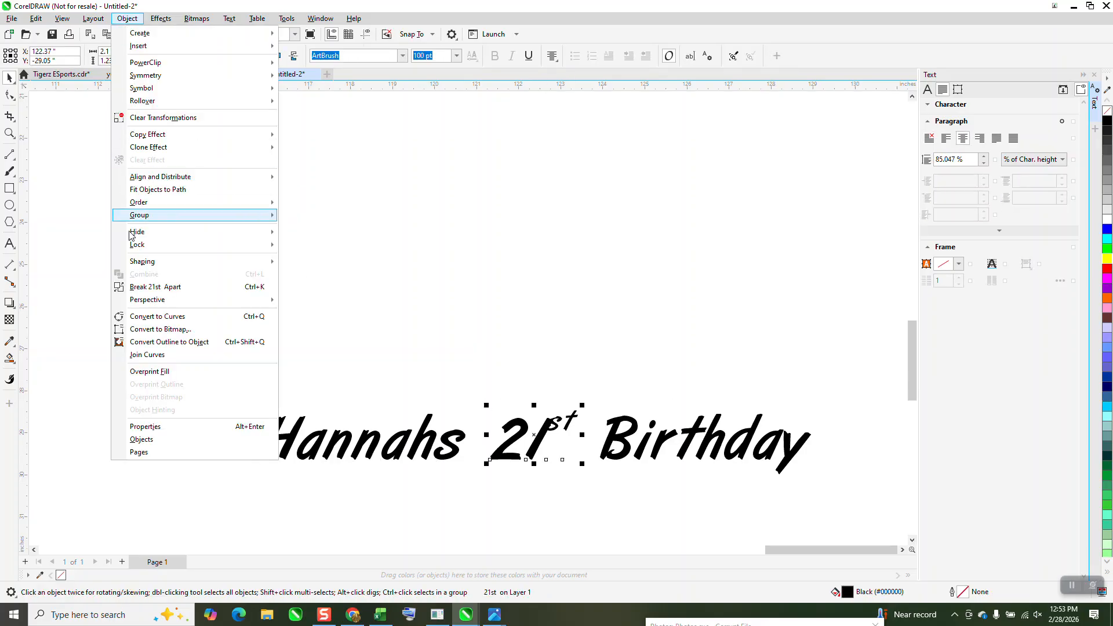
{"action": "left_click", "coordinate": [161, 286]}
Try widening the superscript "s" to about 0.6 inches, and undo the stretch
{"action": "left_click_drag", "start_coordinate": [540, 382], "coordinate": [577, 447]}
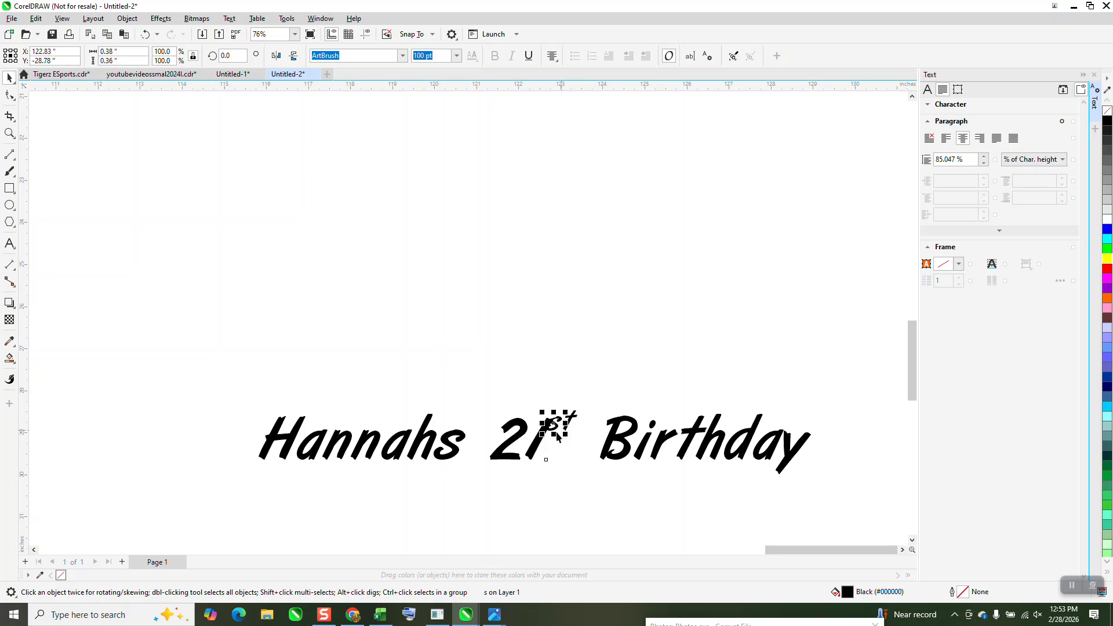
{"action": "left_click", "coordinate": [9, 133]}
{"action": "left_click_drag", "start_coordinate": [532, 404], "coordinate": [640, 522]}
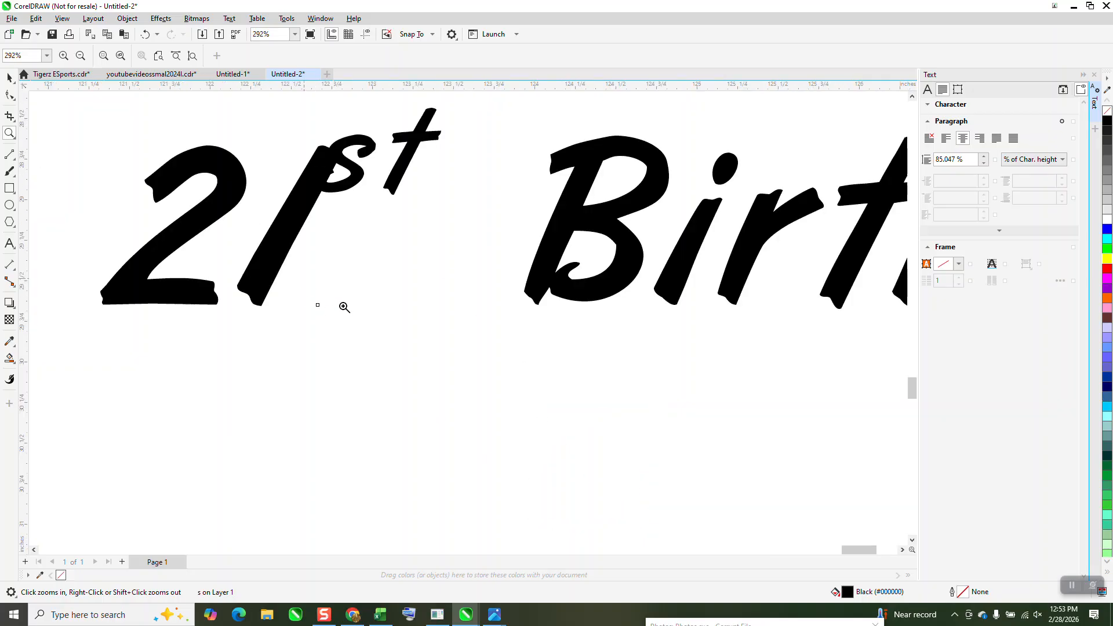
{"action": "left_click", "coordinate": [10, 95]}
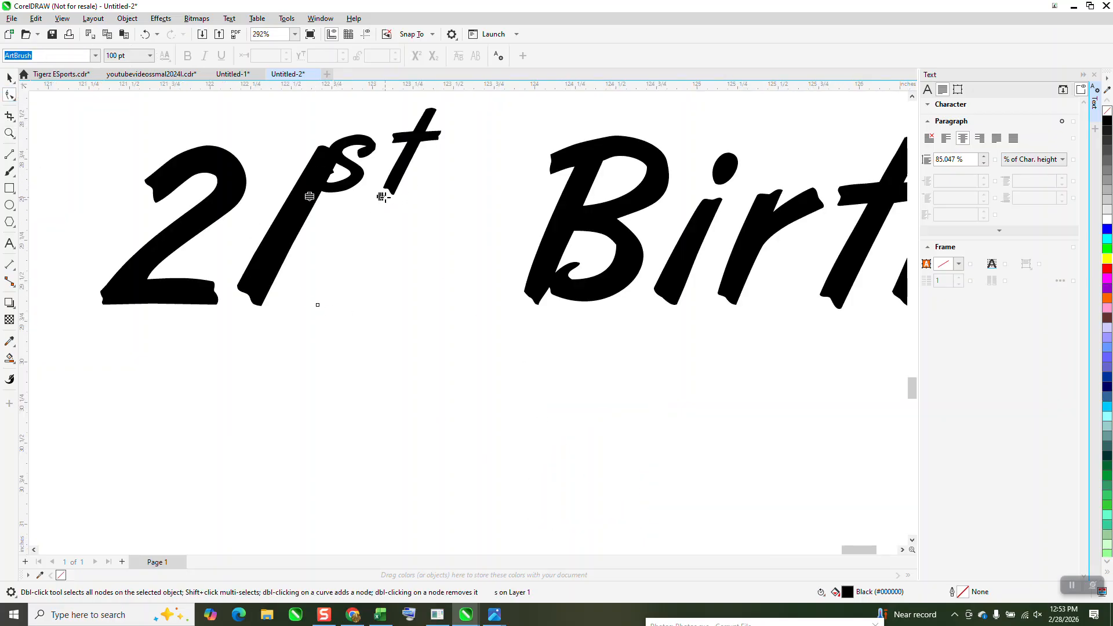
{"action": "key", "text": "space"}
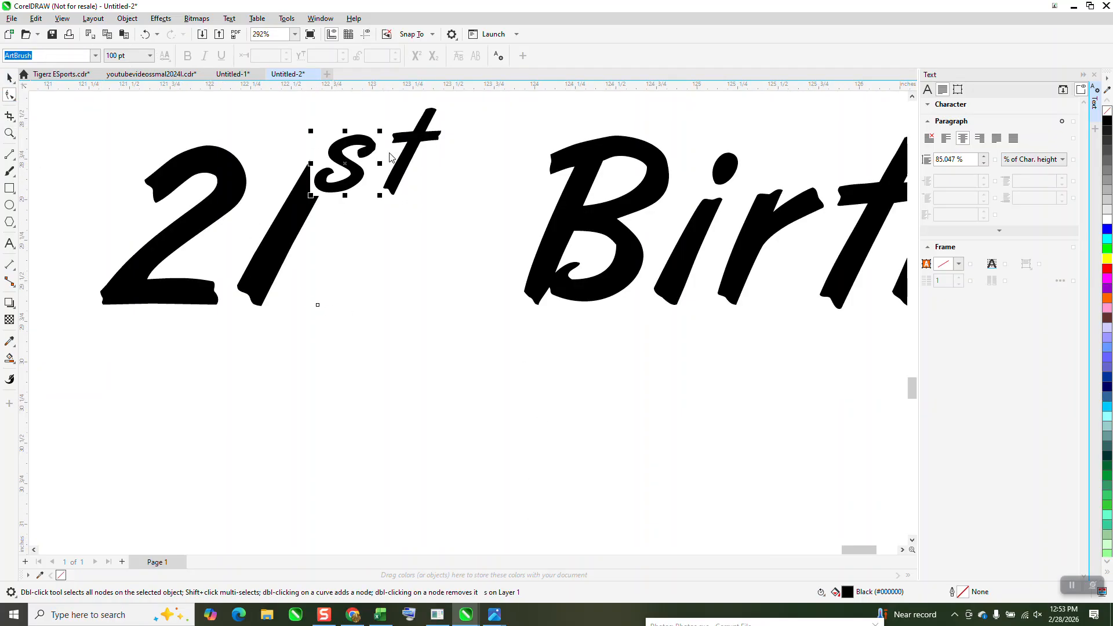
{"action": "left_click_drag", "start_coordinate": [386, 164], "coordinate": [415, 164]}
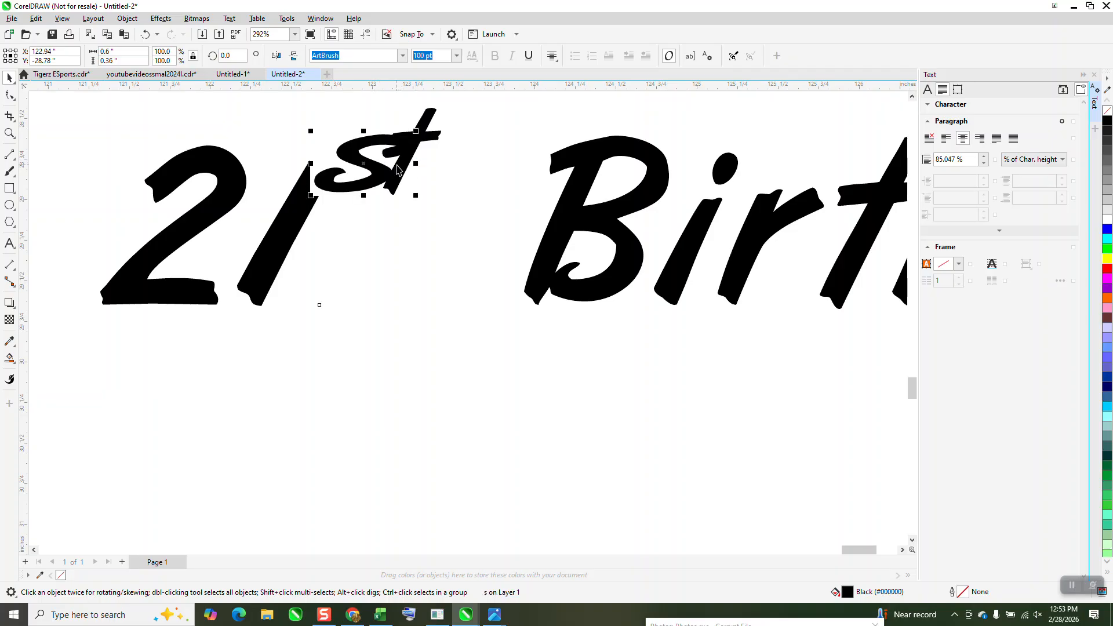
{"action": "left_click", "coordinate": [145, 34]}
Move the superscript "s" and "t" together away from the "1", centering them at about X 123.32", Y -28.74"
{"action": "left_click_drag", "start_coordinate": [308, 100], "coordinate": [497, 225]}
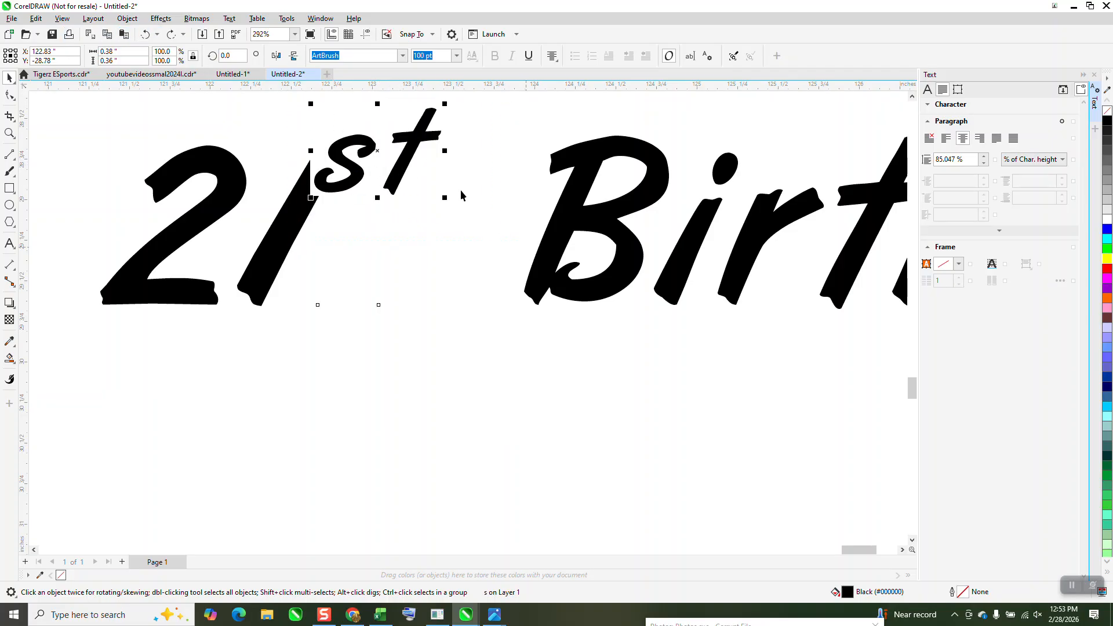
{"action": "left_click_drag", "start_coordinate": [412, 151], "coordinate": [458, 156]}
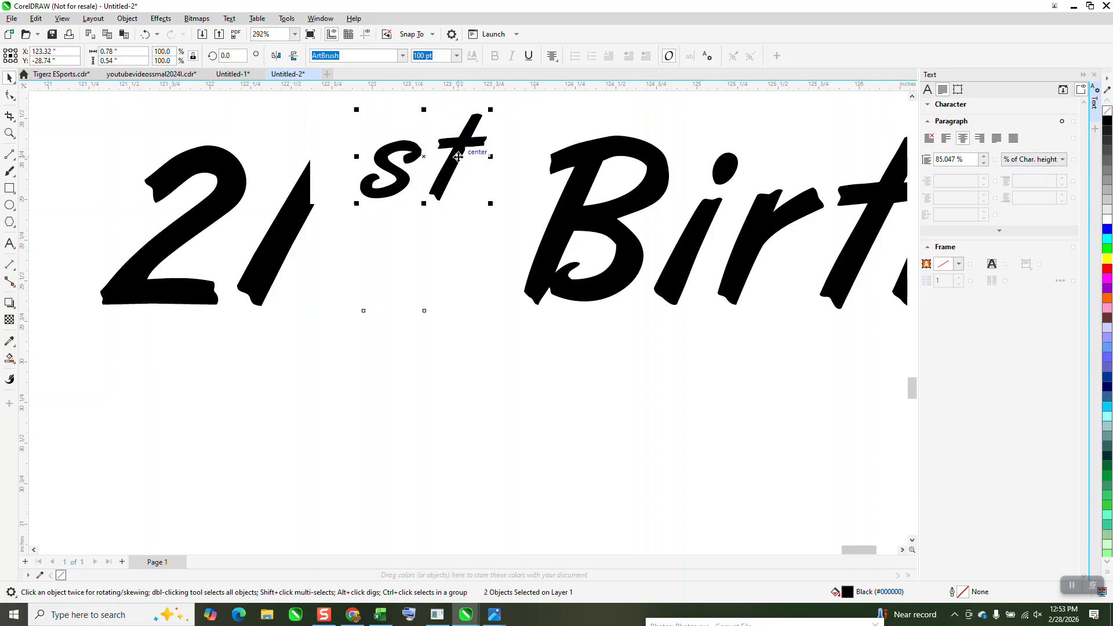
{"action": "scroll", "coordinate": [305, 226], "scroll_direction": "down", "scroll_amount": 1}
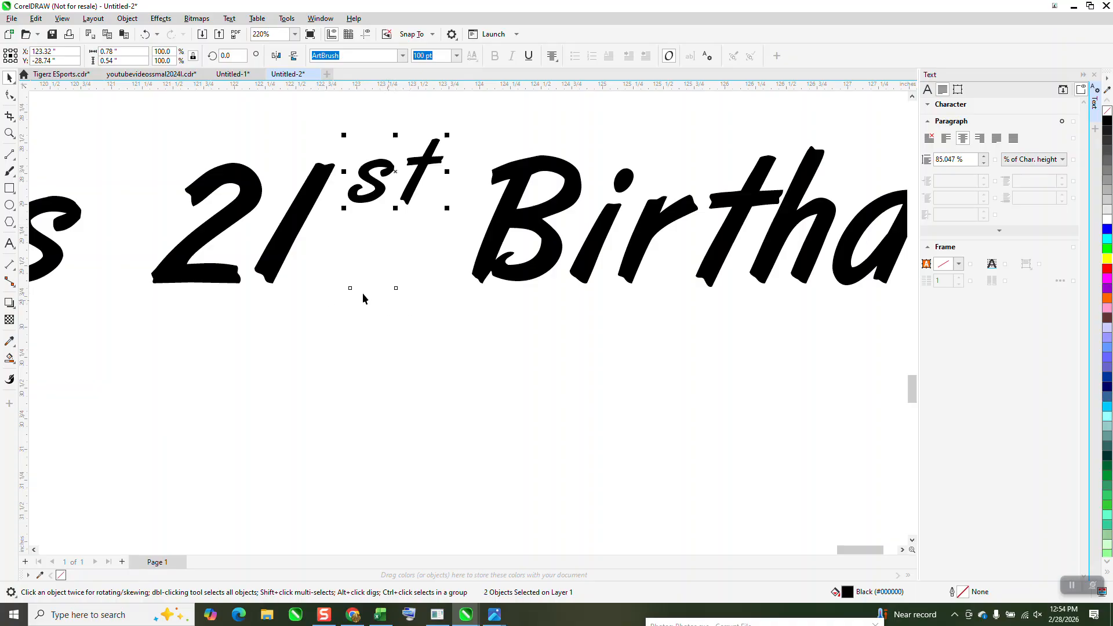
Undo the letter moves, the break-aparts and the "st" superscript, back to the birthday line as one text object
{"action": "left_click", "coordinate": [147, 34]}
{"action": "left_click", "coordinate": [146, 34]}
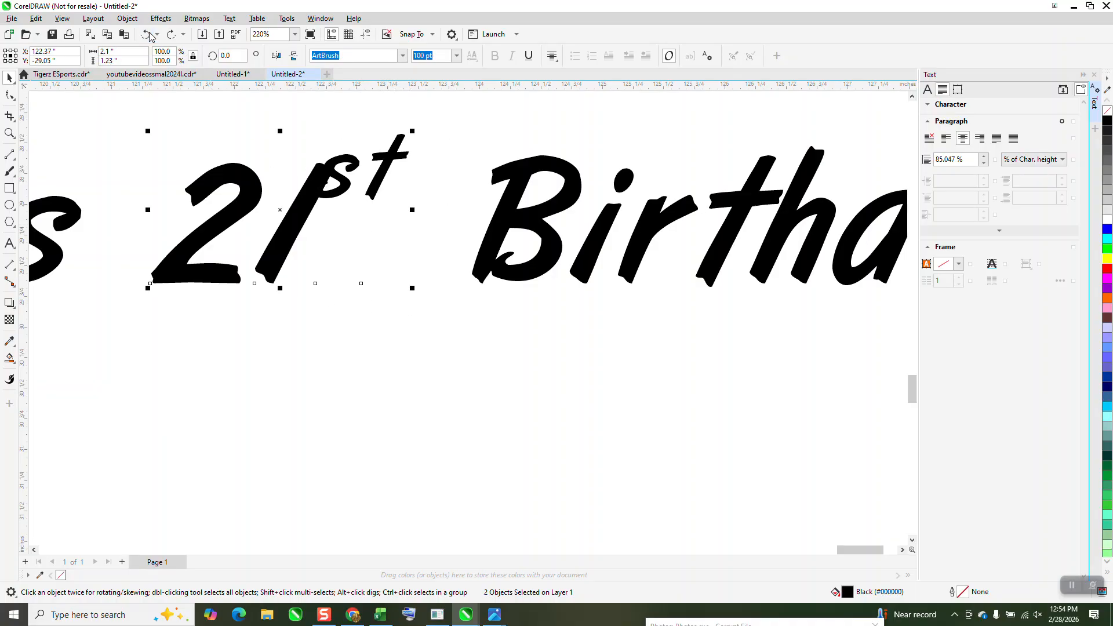
{"action": "left_click", "coordinate": [146, 33]}
{"action": "left_click", "coordinate": [147, 34]}
{"action": "left_click", "coordinate": [147, 34]}
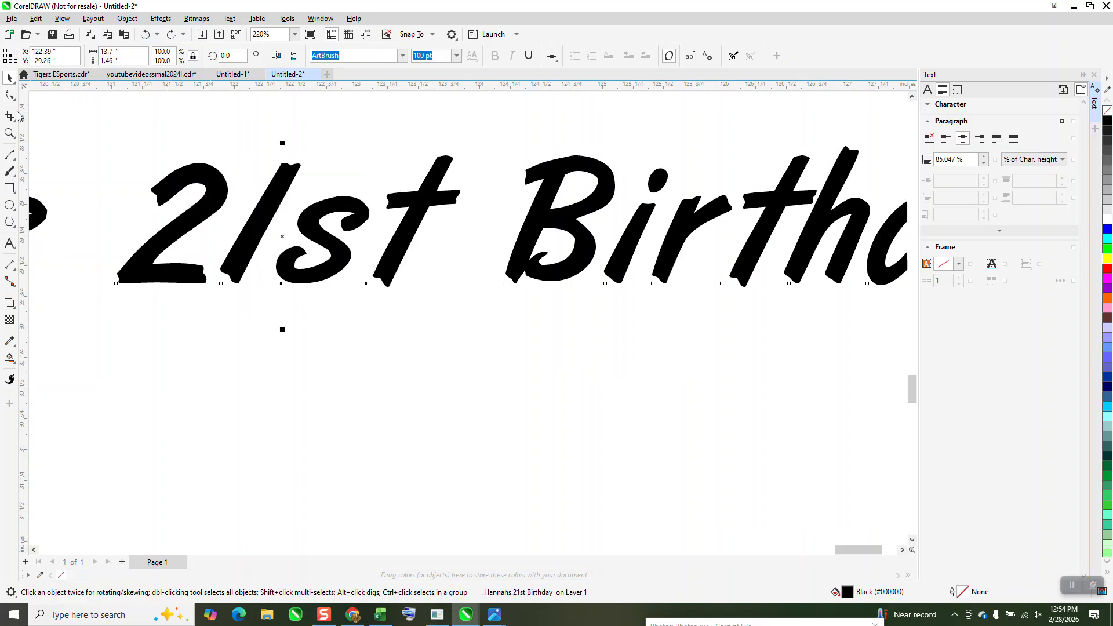
Superscript the "s" and "t" of "21st" within the birthday text, selecting only those two characters with the Shape tool
{"action": "key", "text": "F10"}
{"action": "left_click_drag", "start_coordinate": [267, 263], "coordinate": [422, 297]}
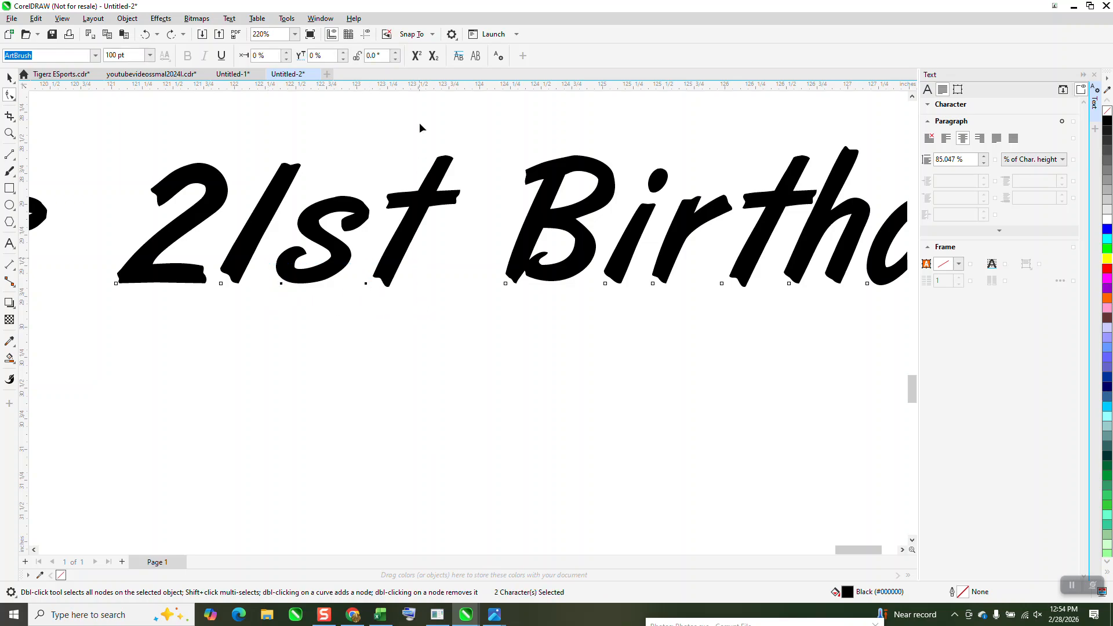
{"action": "left_click", "coordinate": [415, 58]}
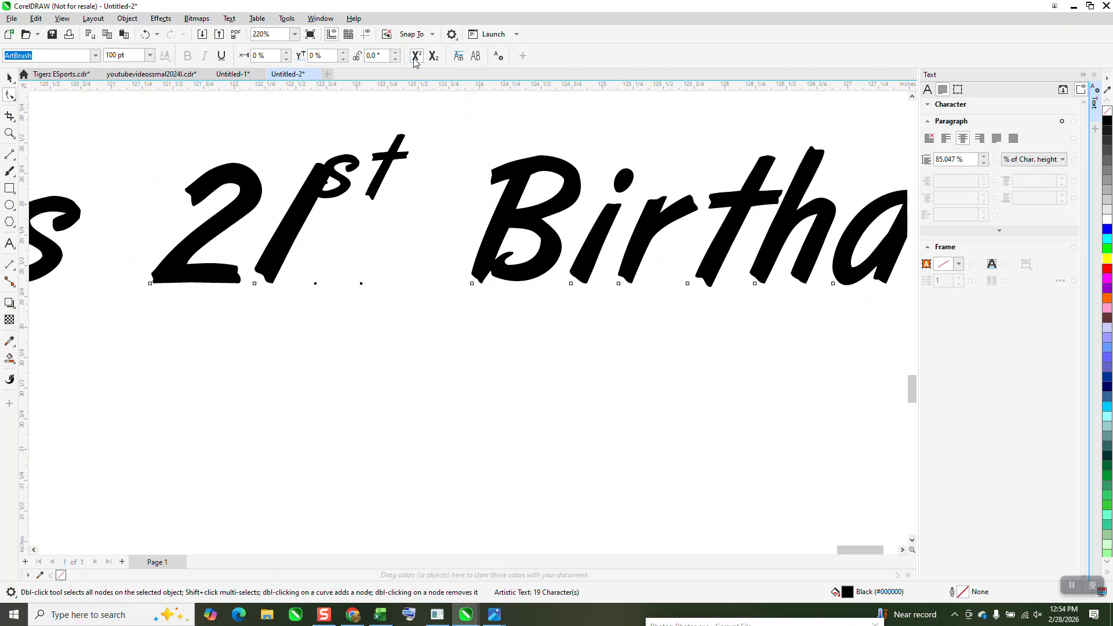
Try to move the superscript "s" clear of the "1", and undo both the move and the superscript
{"action": "left_click", "coordinate": [333, 204]}
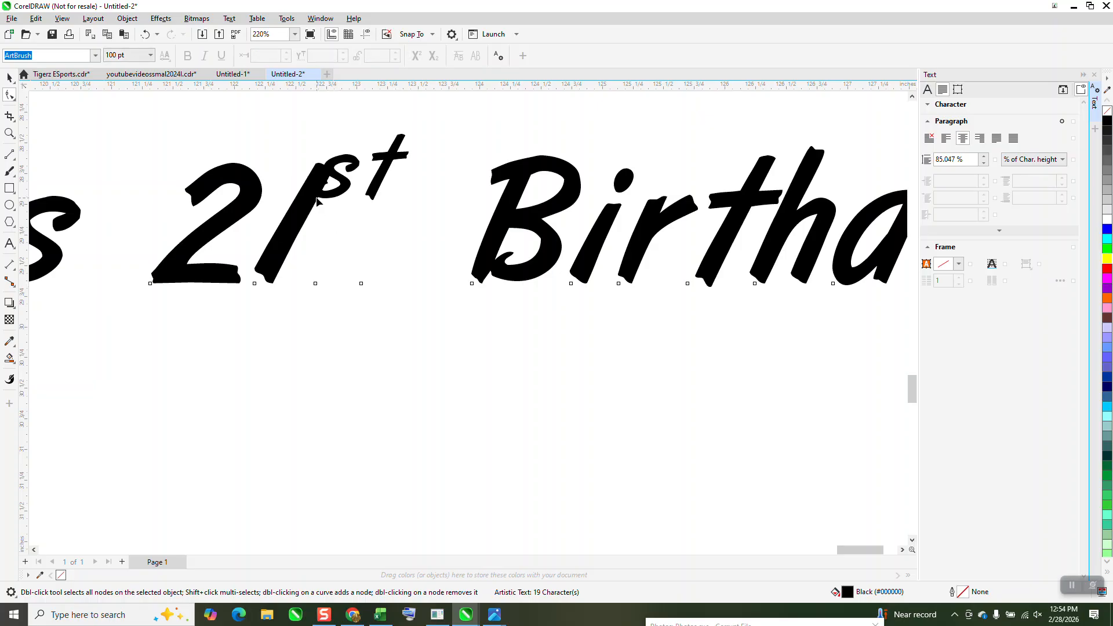
{"action": "left_click_drag", "start_coordinate": [393, 221], "coordinate": [387, 219]}
{"action": "left_click", "coordinate": [10, 133]}
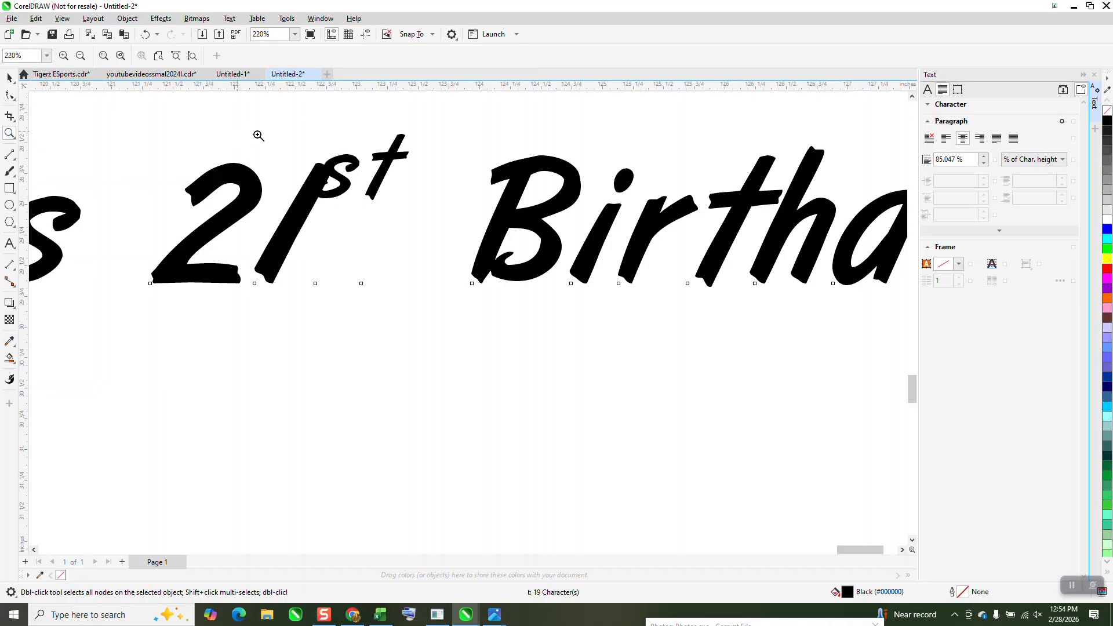
{"action": "left_click_drag", "start_coordinate": [257, 136], "coordinate": [492, 251]}
{"action": "left_click", "coordinate": [8, 99]}
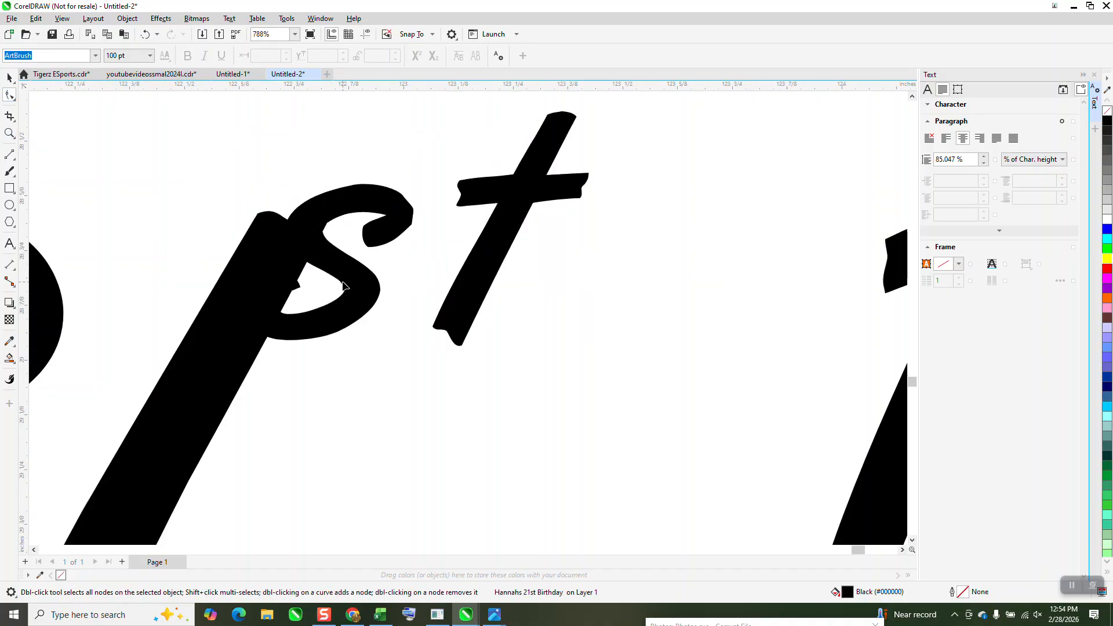
{"action": "left_click", "coordinate": [9, 77]}
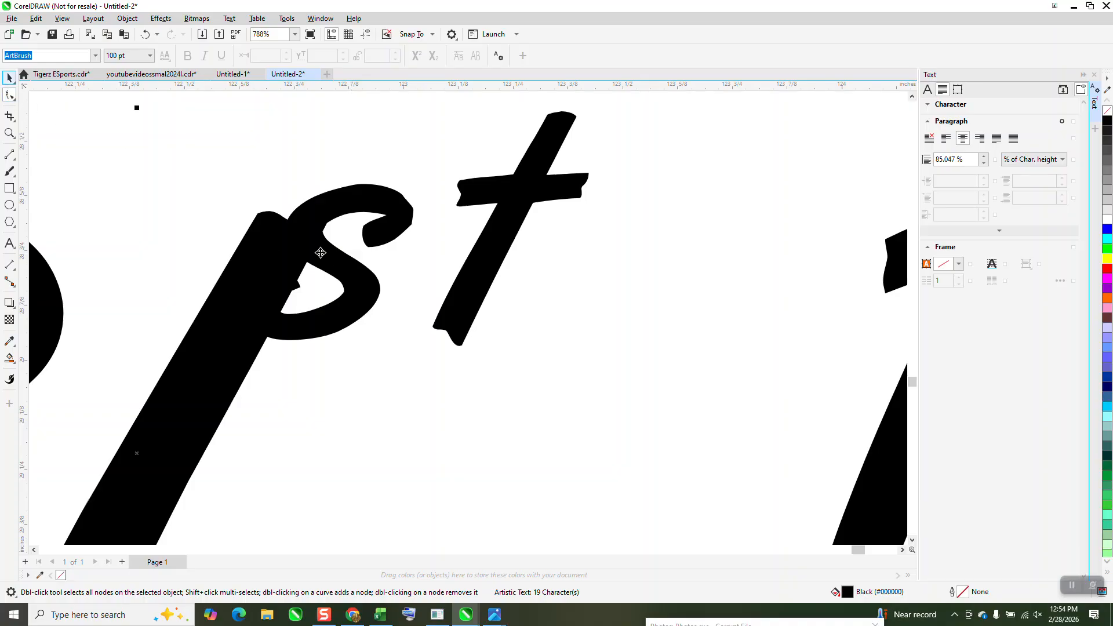
{"action": "left_click_drag", "start_coordinate": [371, 308], "coordinate": [400, 310]}
{"action": "scroll", "coordinate": [400, 310], "scroll_direction": "down", "scroll_amount": 4}
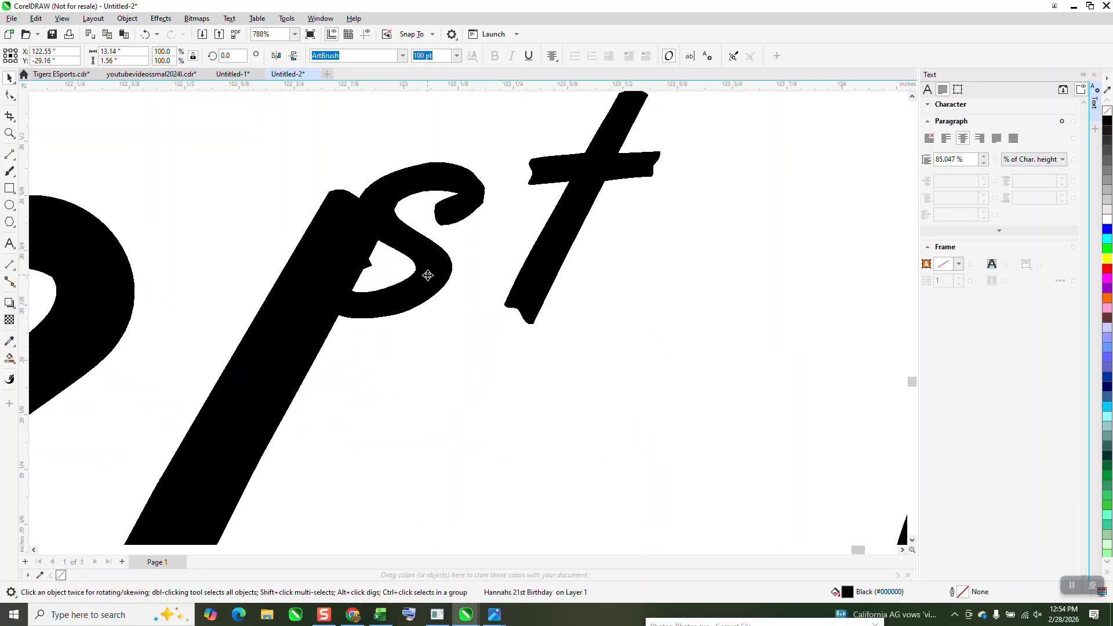
{"action": "scroll", "coordinate": [381, 272], "scroll_direction": "down", "scroll_amount": 2}
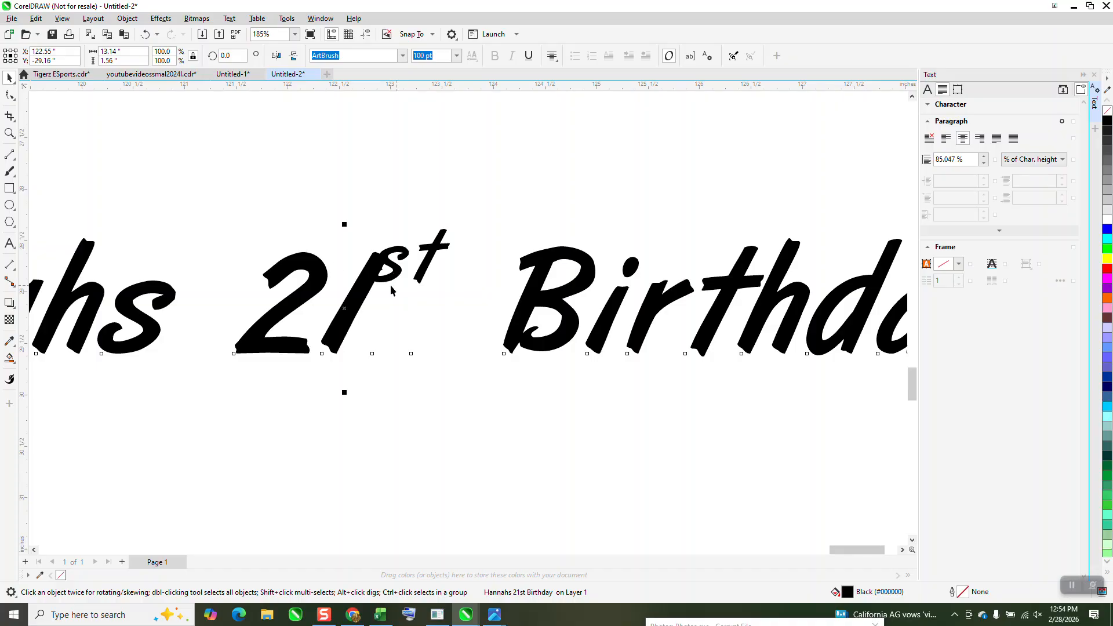
{"action": "left_click", "coordinate": [146, 34]}
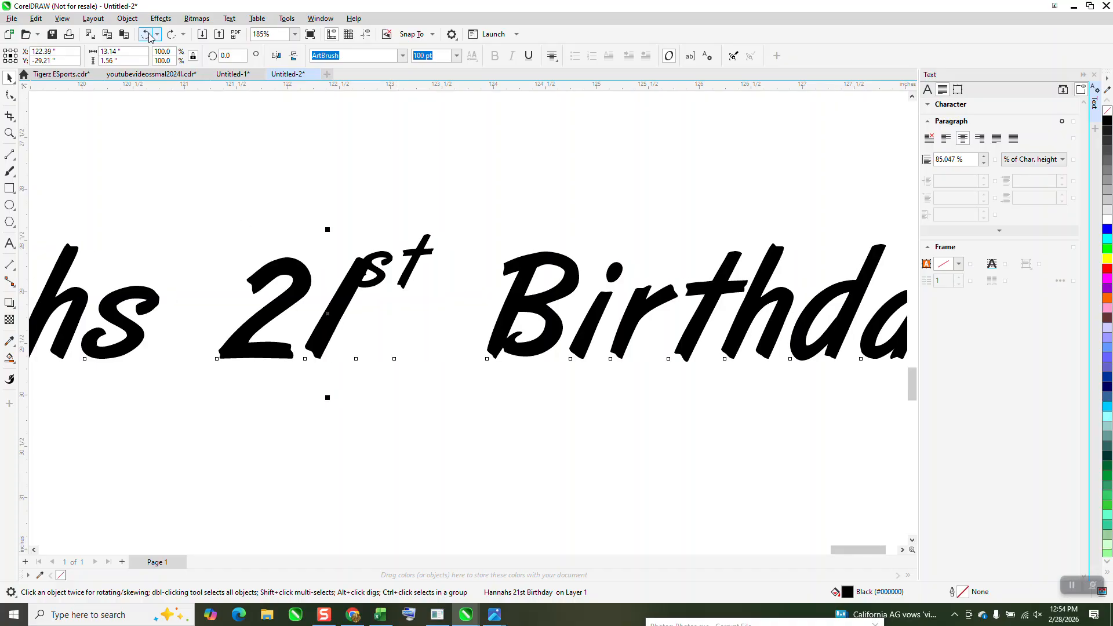
{"action": "left_click", "coordinate": [148, 35]}
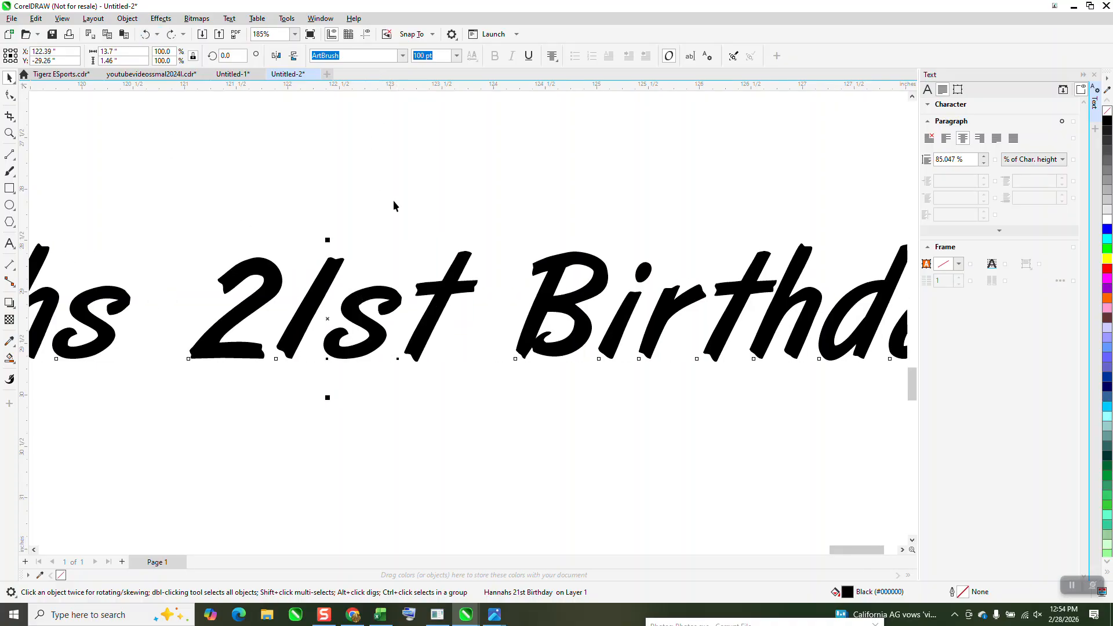
Close the text properties to free up workspace around the whole birthday line
{"action": "scroll", "coordinate": [420, 204], "scroll_direction": "down", "scroll_amount": 3}
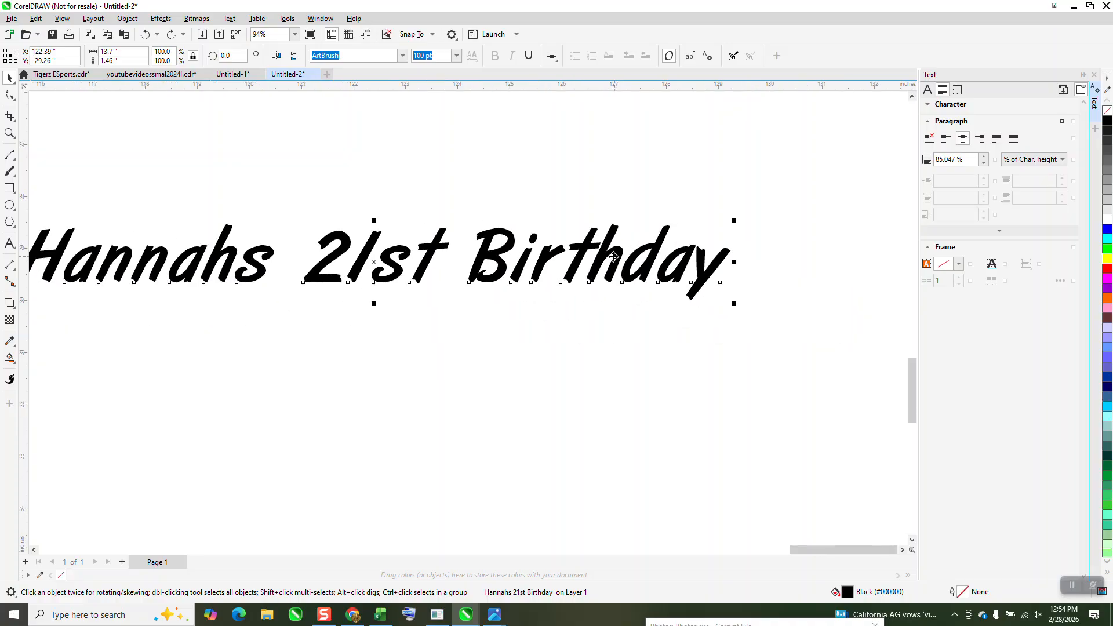
{"action": "scroll", "coordinate": [626, 294], "scroll_direction": "down", "scroll_amount": 2}
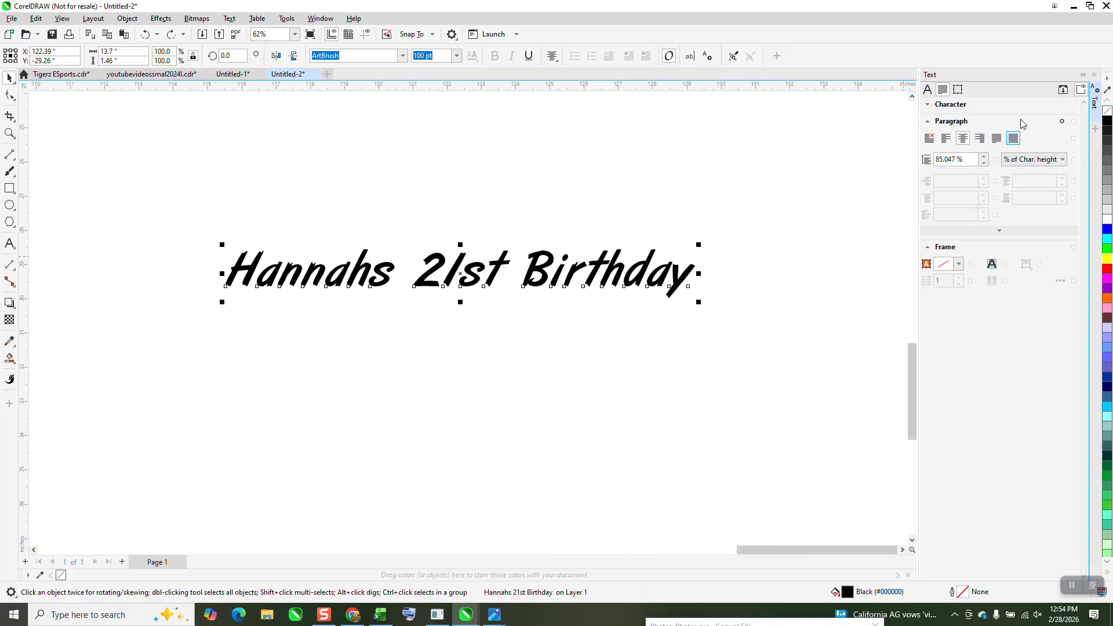
{"action": "left_click", "coordinate": [1095, 75]}
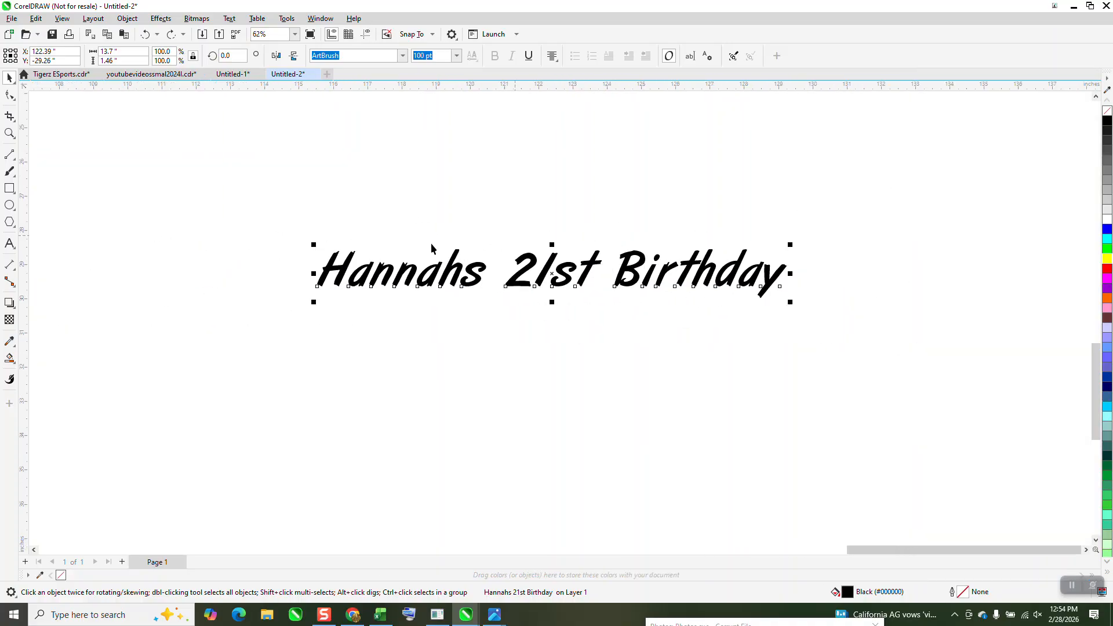
{"action": "left_click", "coordinate": [9, 133]}
{"action": "left_click_drag", "start_coordinate": [299, 226], "coordinate": [857, 341]}
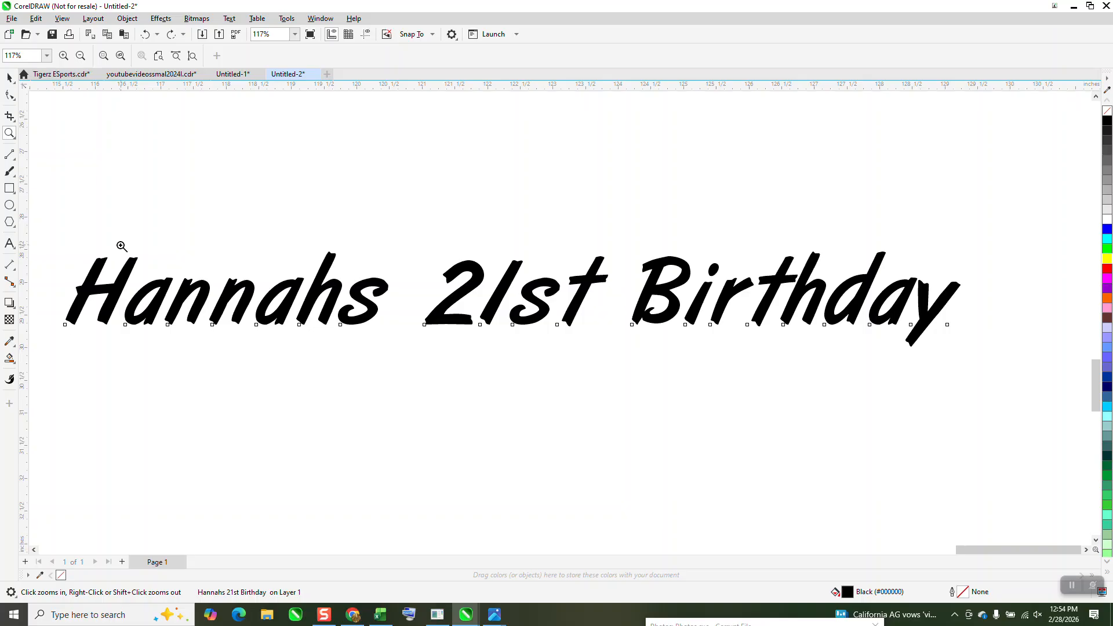
Fill the two "n" letters of the first word with blue (#0000FF) and all characters of "21st" with red (#FF0000)
{"action": "left_click", "coordinate": [10, 94]}
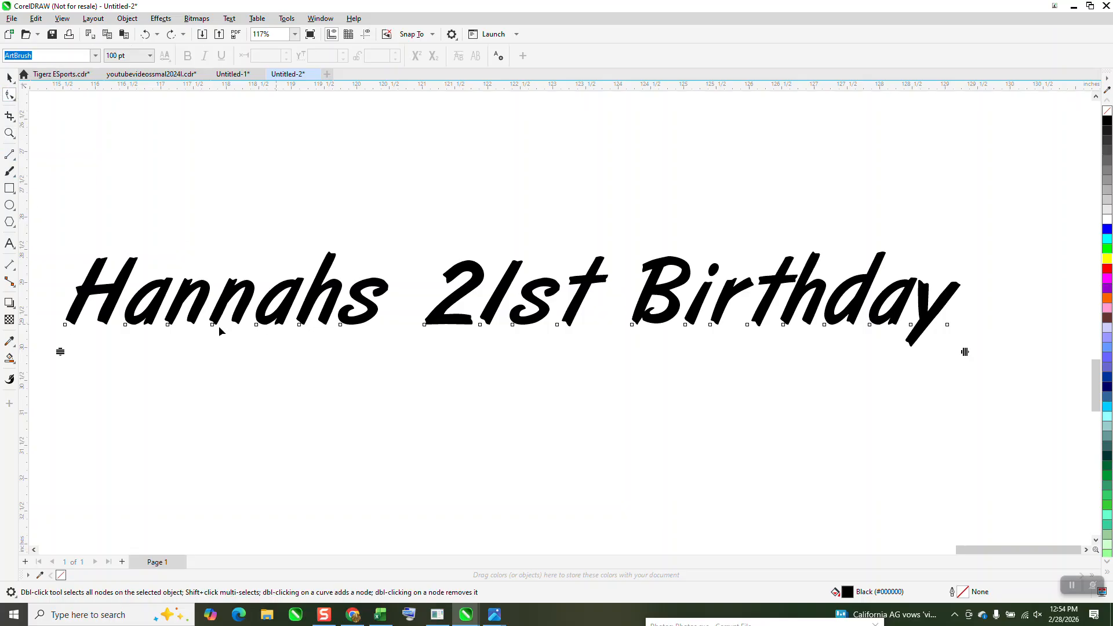
{"action": "left_click", "coordinate": [168, 326]}
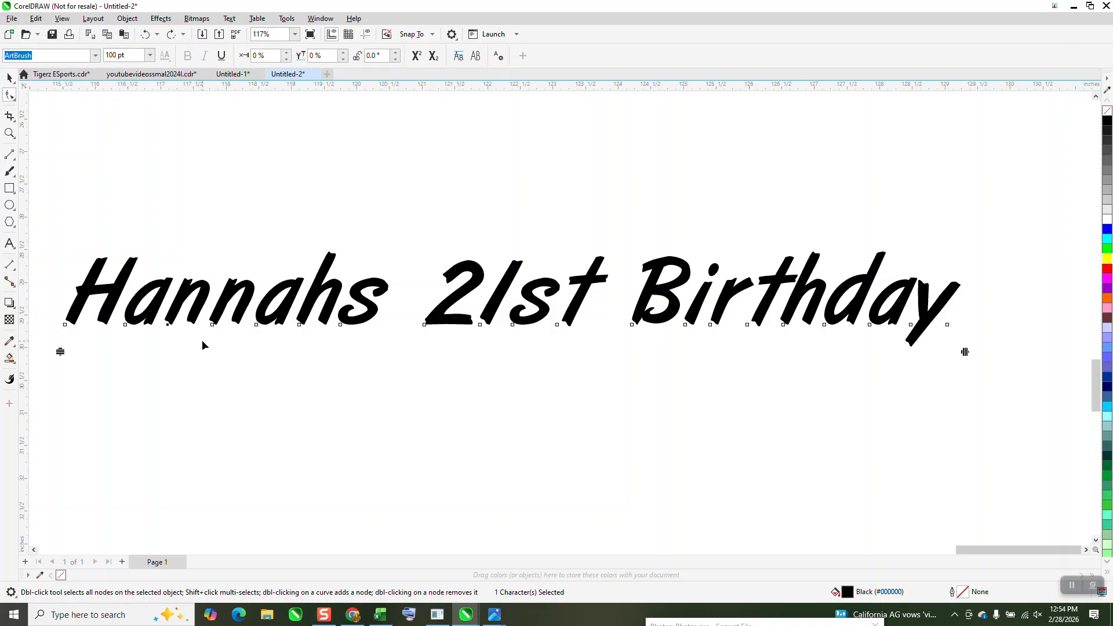
{"action": "left_click", "coordinate": [214, 325], "text": "shift"}
{"action": "left_click", "coordinate": [1106, 229]}
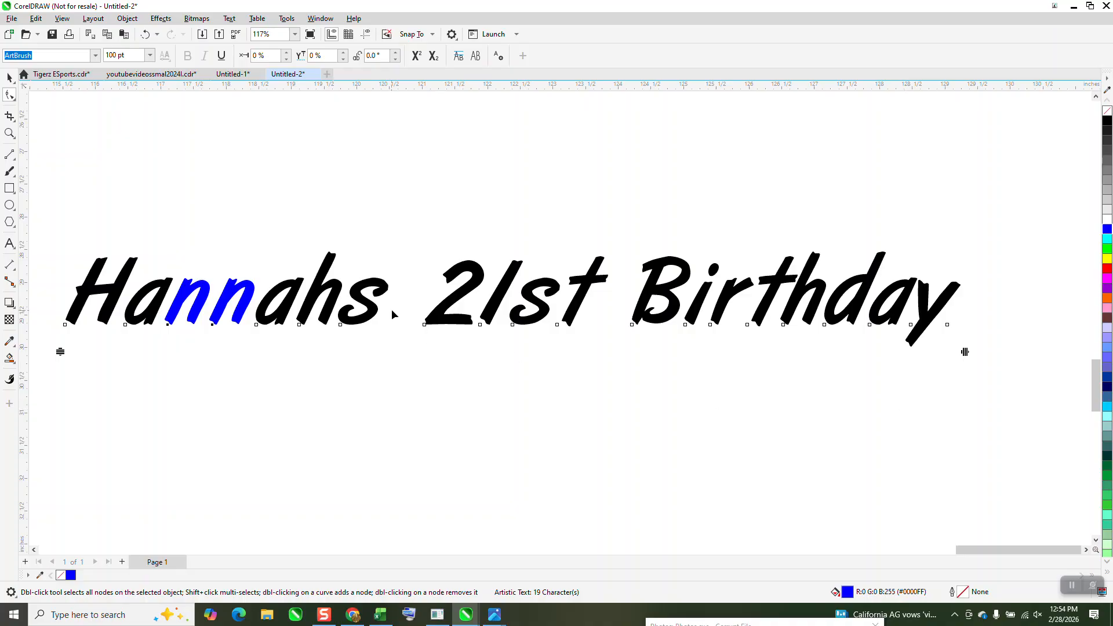
{"action": "left_click_drag", "start_coordinate": [392, 315], "coordinate": [597, 355]}
{"action": "left_click", "coordinate": [1107, 268]}
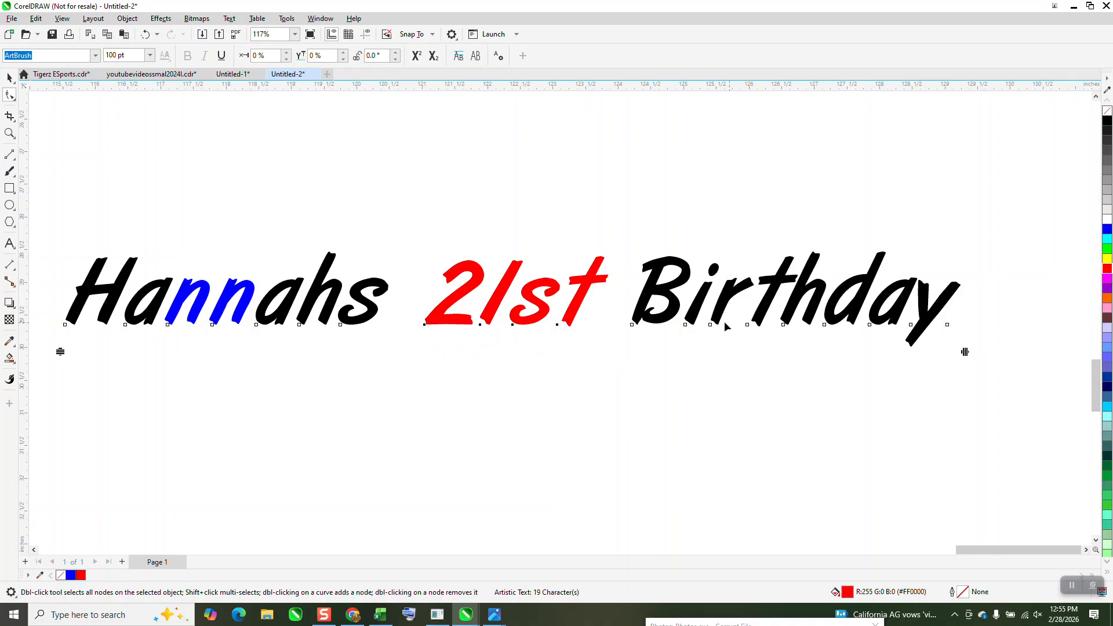